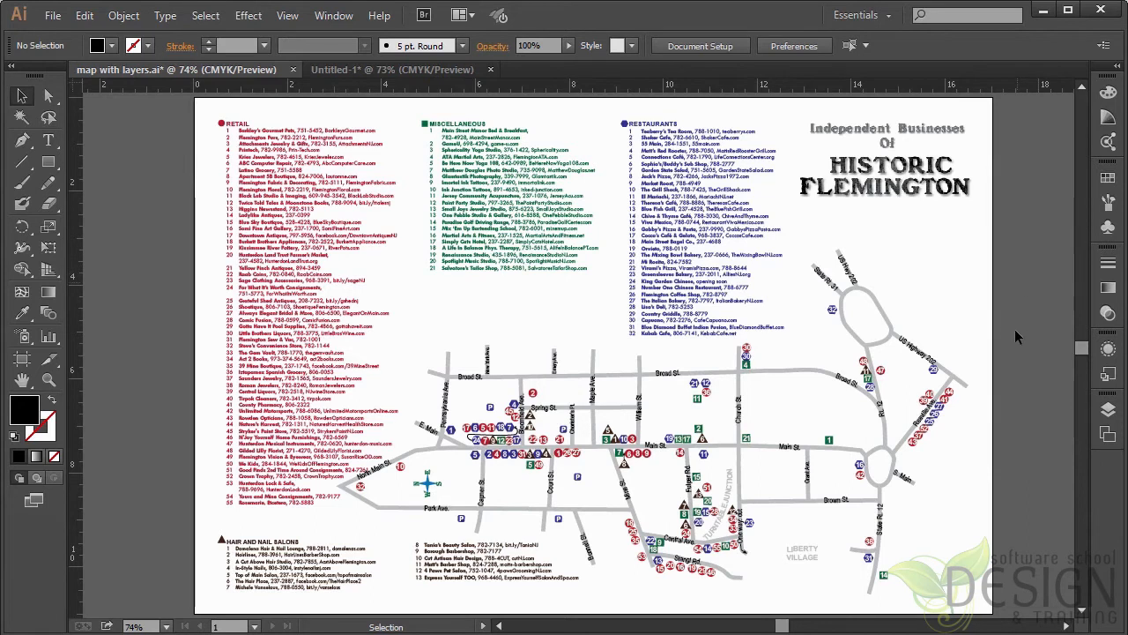
Step: Show the Layers panel as a floating panel over the canvas, enlarged enough to list all the map's layers
left_click(1108, 410)
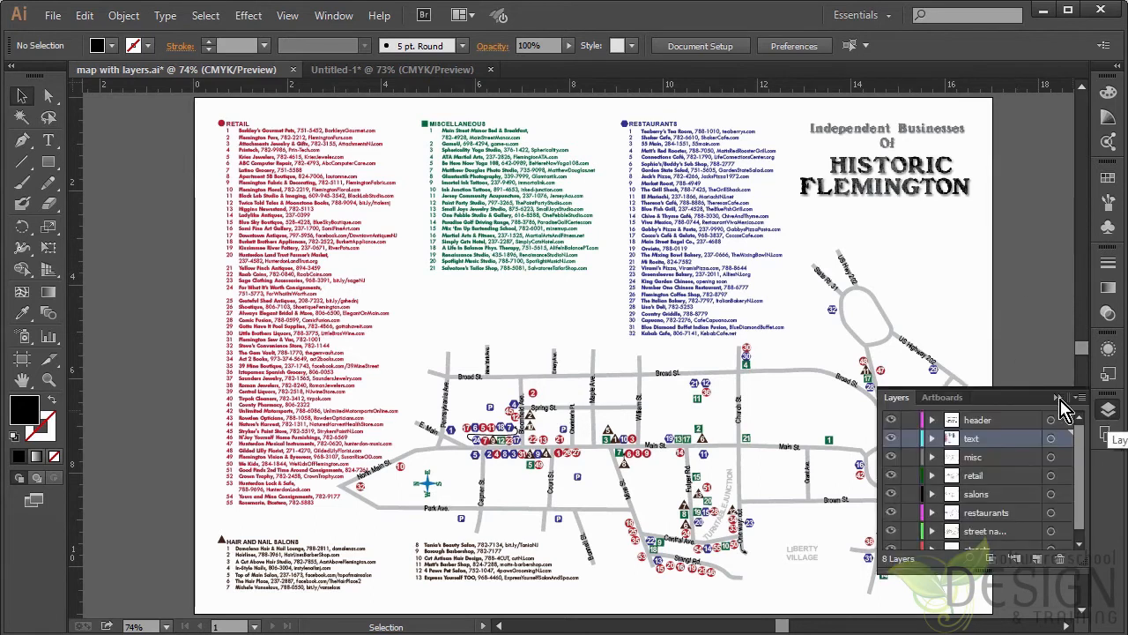
left_click_drag(1027, 401, 1004, 219)
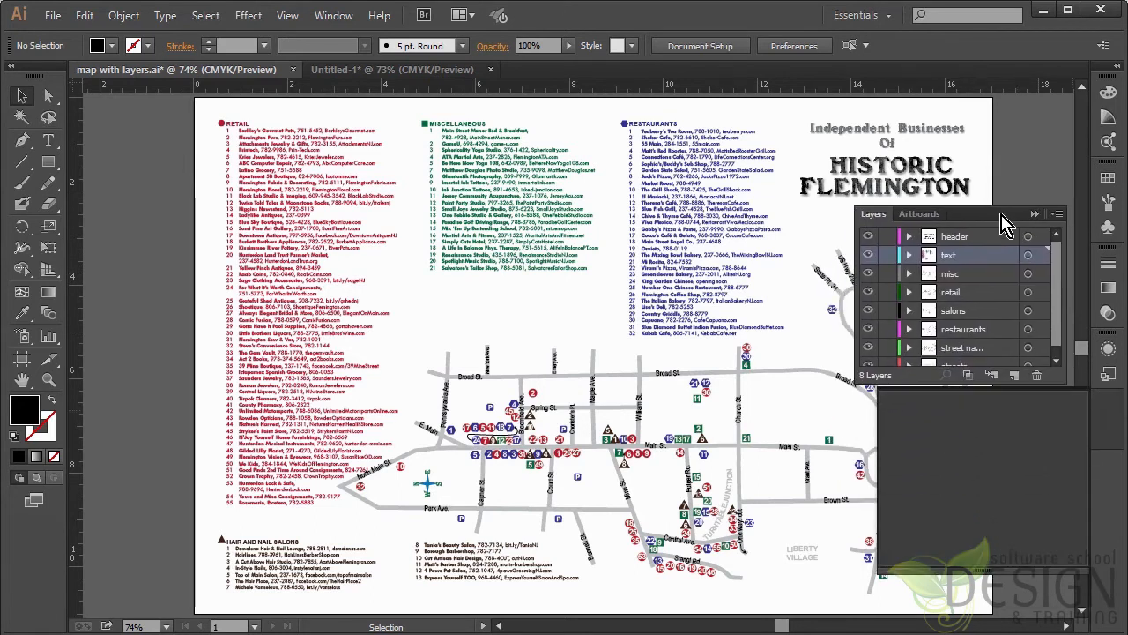
left_click_drag(1057, 377, 1059, 426)
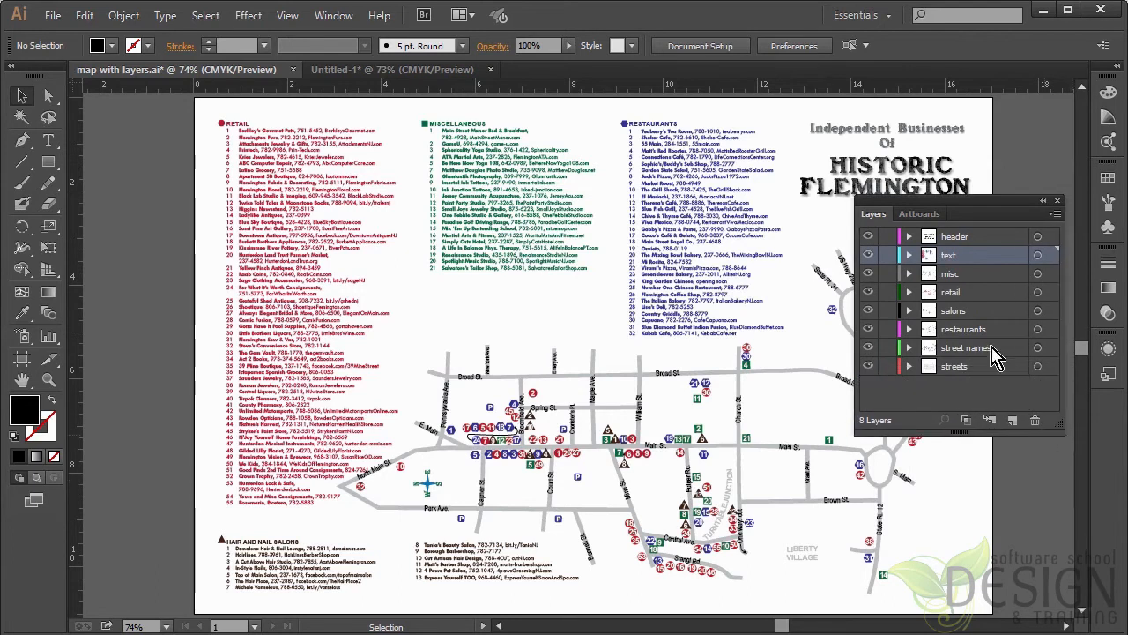
left_click_drag(957, 207, 958, 247)
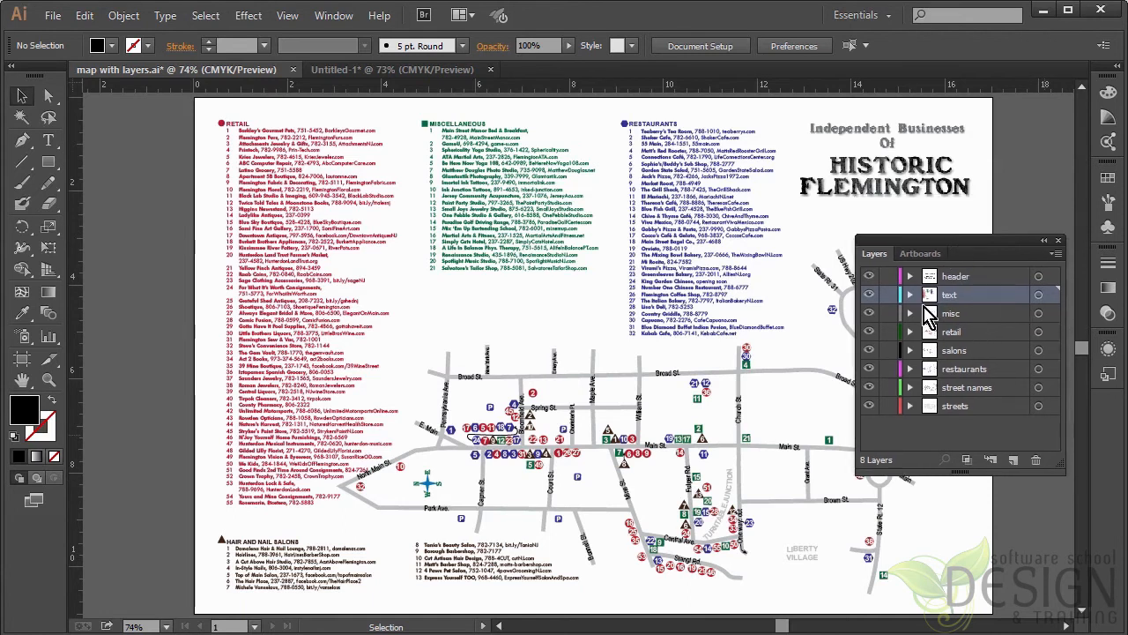
Step: Hide and lock the text layer, and move the Layers panel into the emptied area of the artboard
left_click(869, 295)
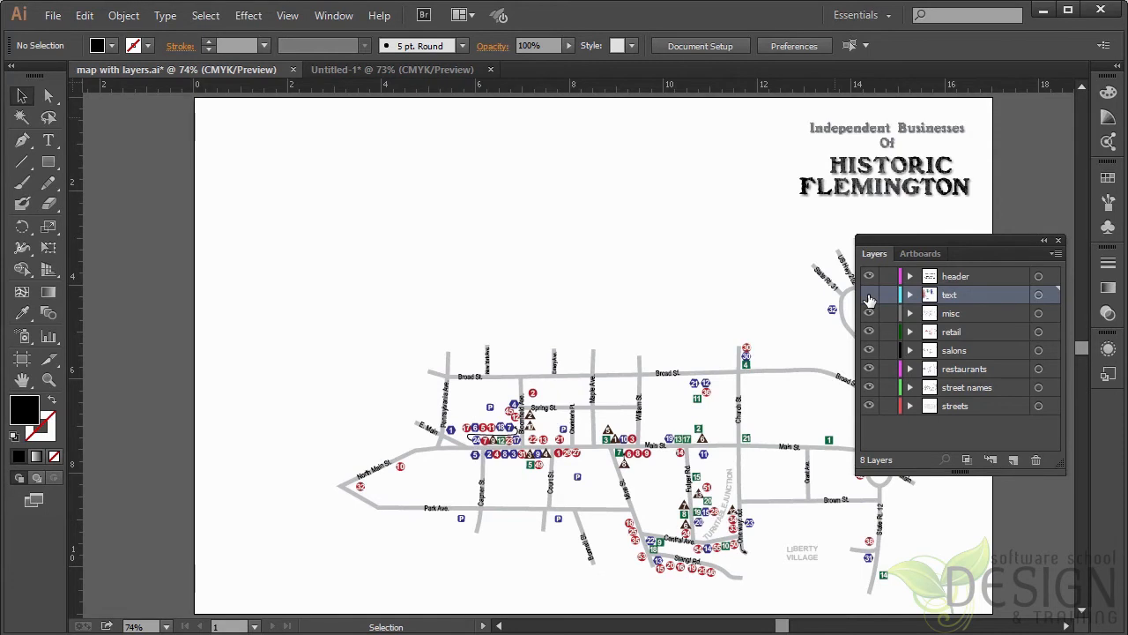
left_click(888, 296)
left_click_drag(938, 253, 268, 151)
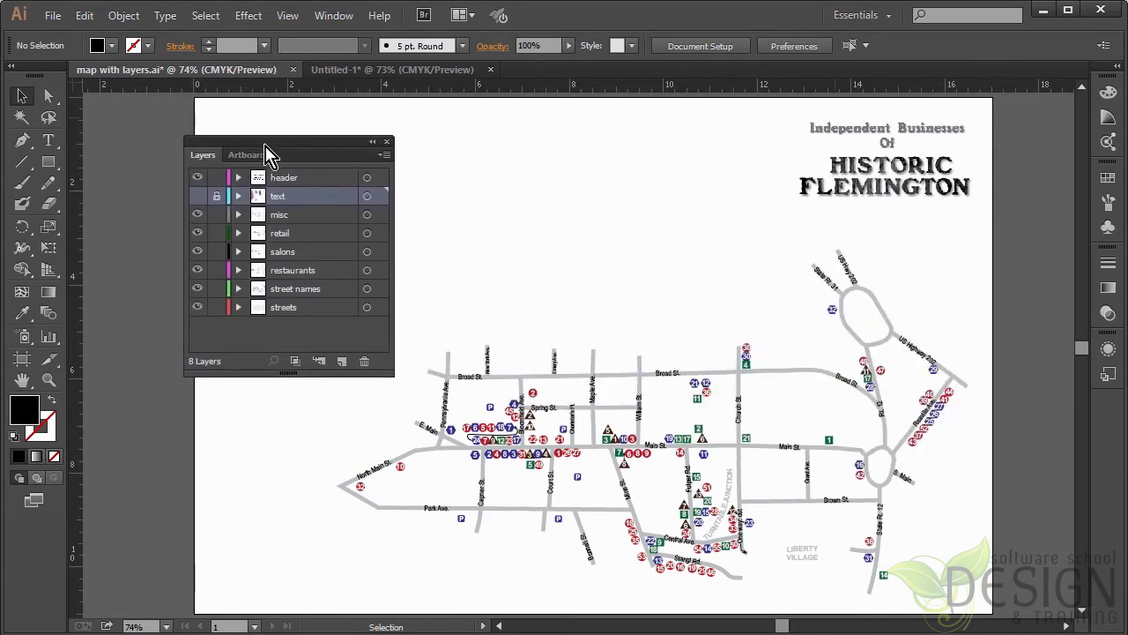
Step: Hide and re-show the restaurants and retail layers one at a time, and unlock and show the text layer
left_click(197, 270)
left_click(197, 269)
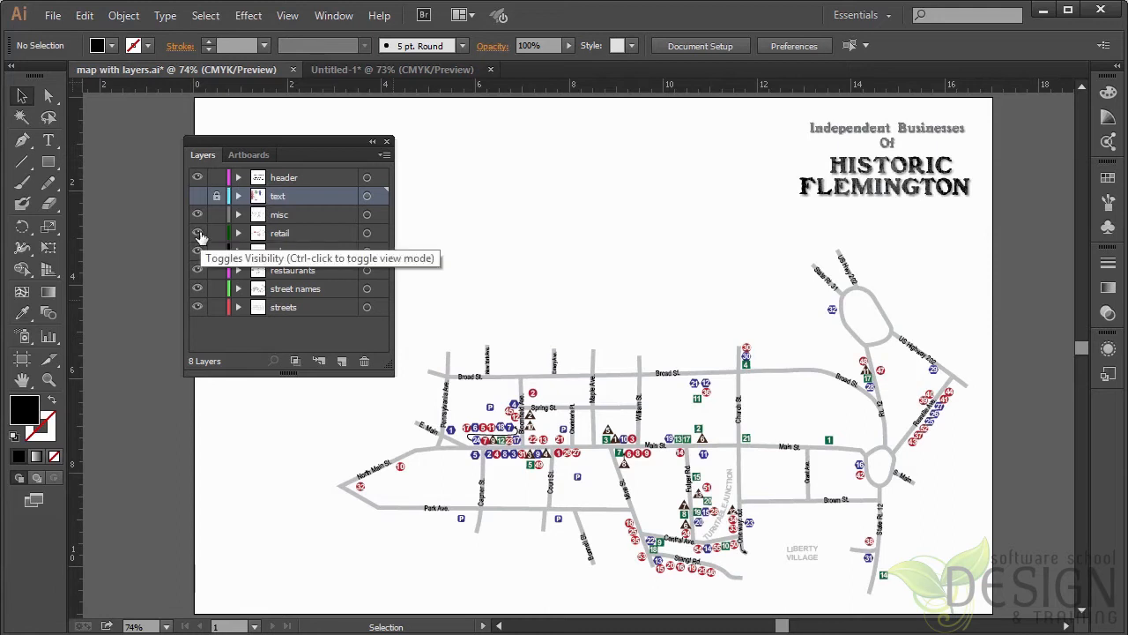
left_click(198, 232)
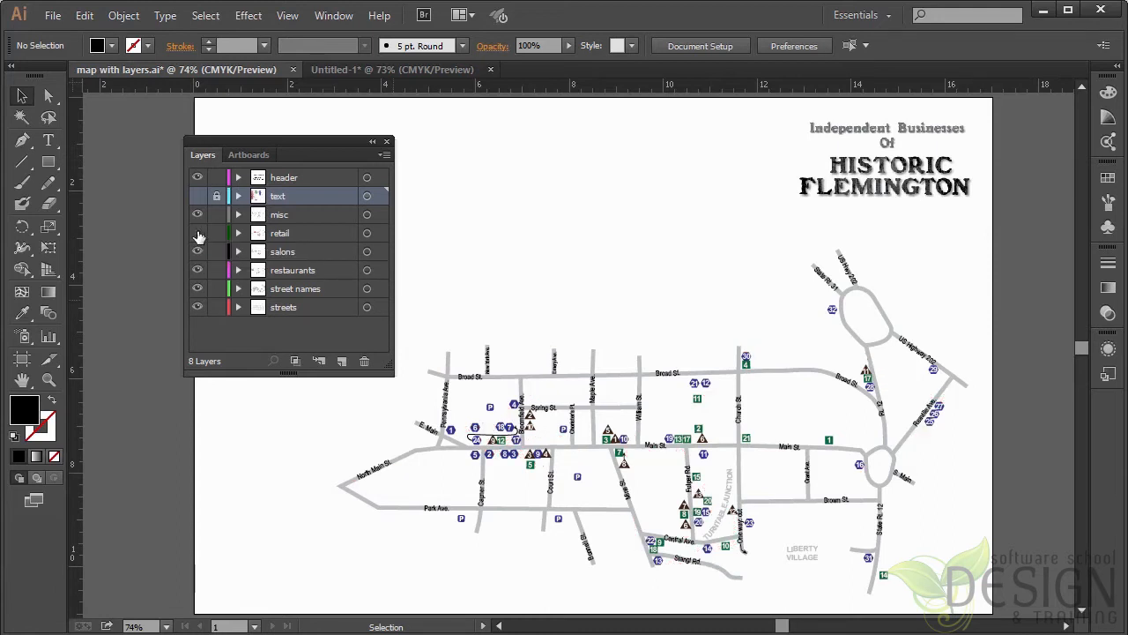
left_click(198, 232)
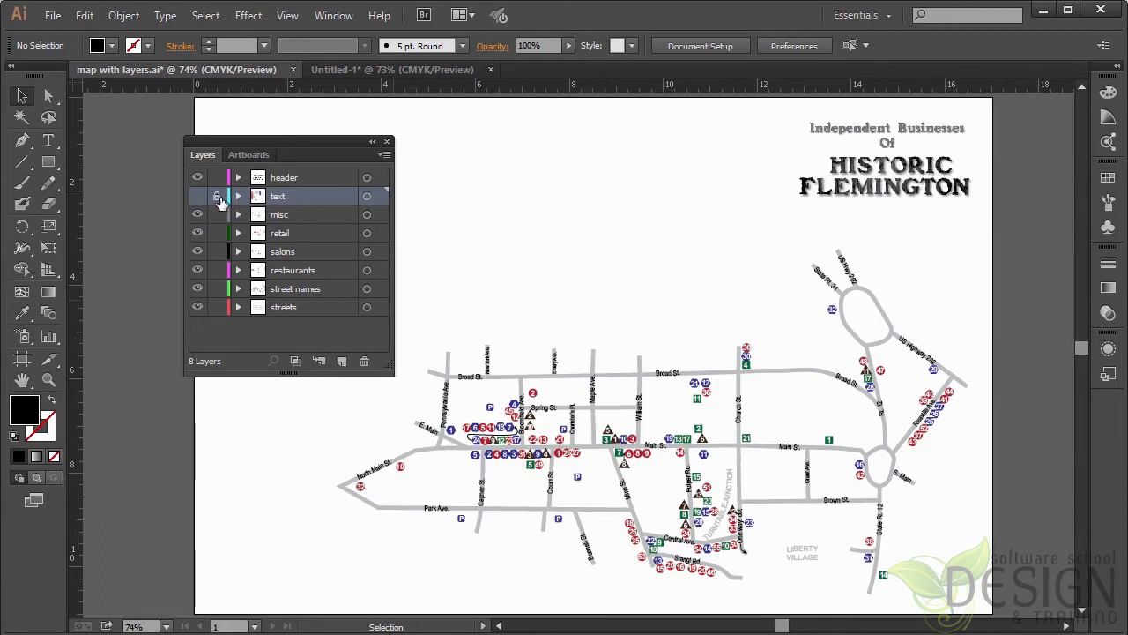
left_click(216, 199)
left_click(197, 196)
Step: Collapse the floating Layers panel and park it off the artboard so the whole map is uncovered
left_click_drag(268, 154, 923, 294)
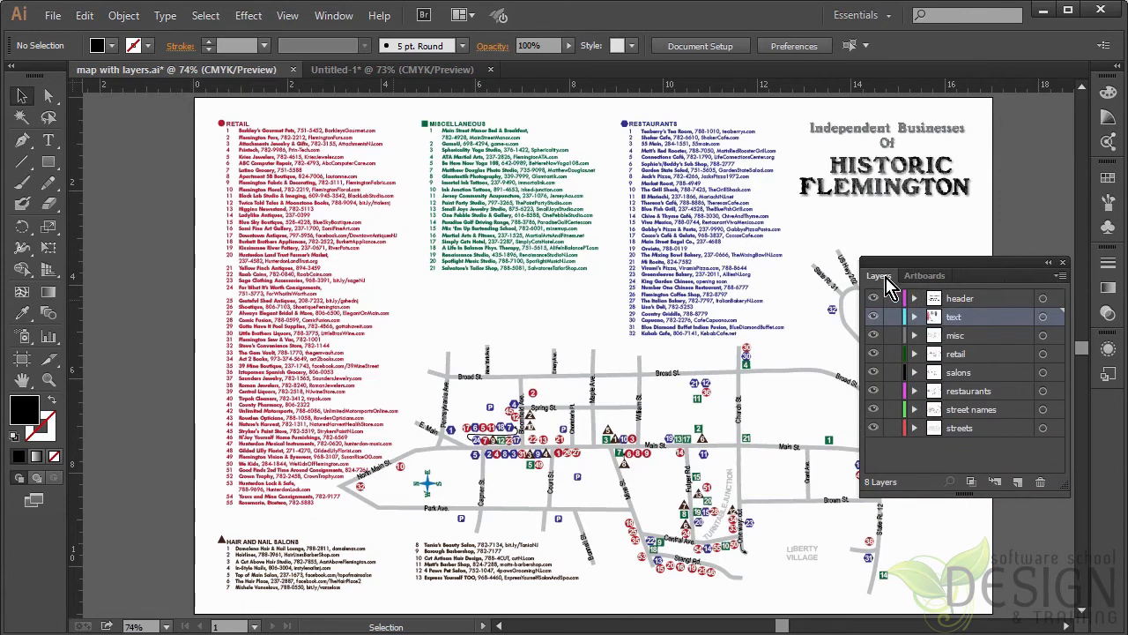
double_click(878, 278)
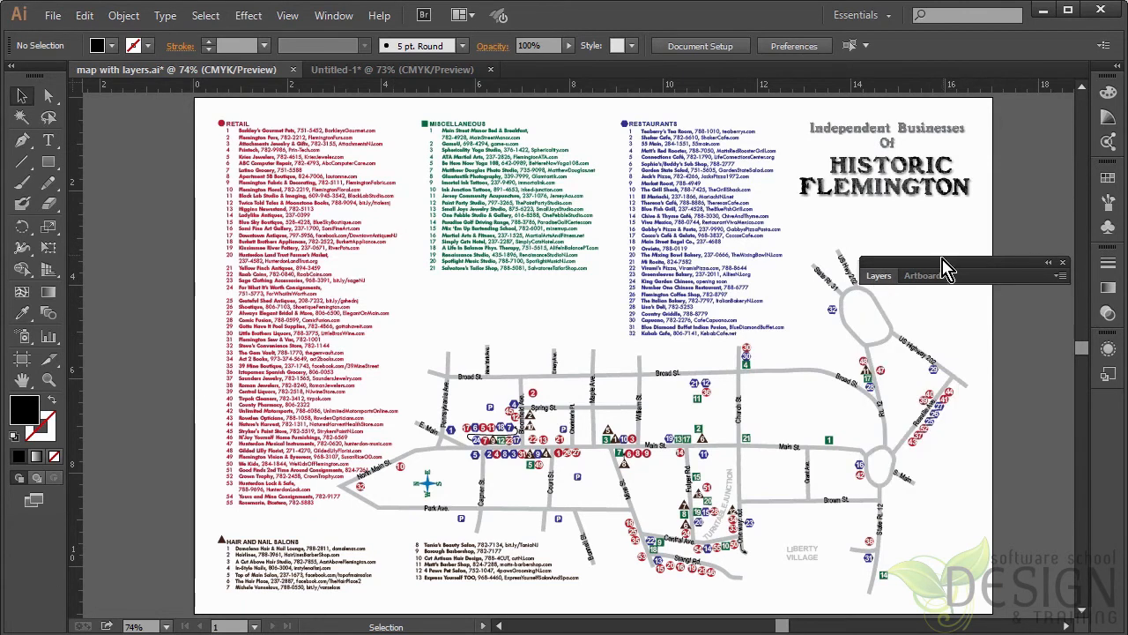
left_click_drag(943, 270, 642, 30)
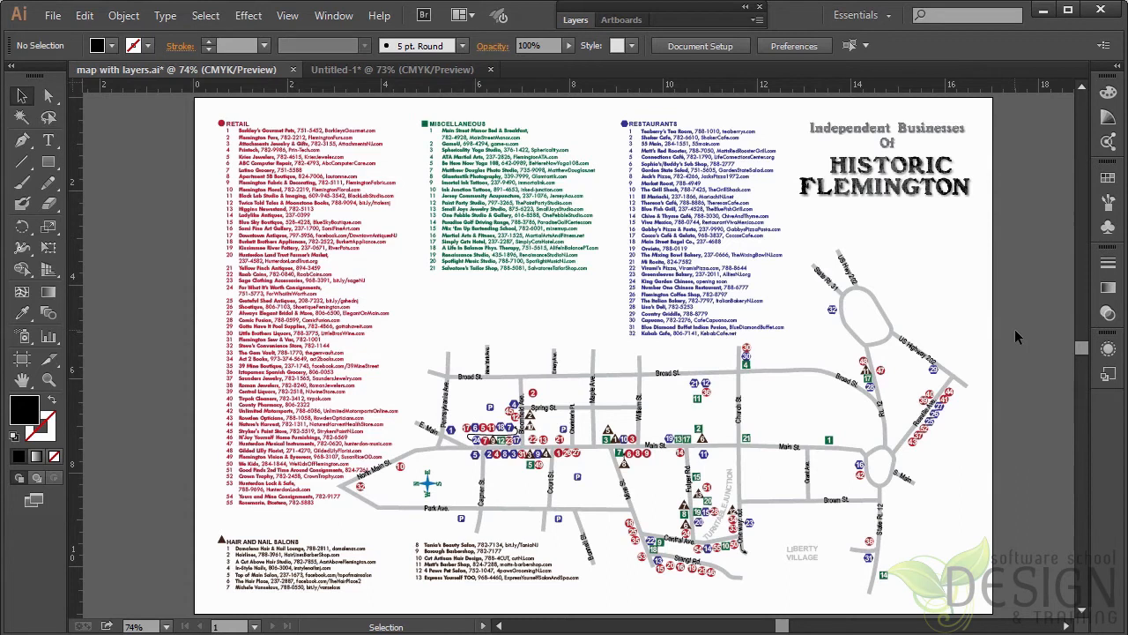
Step: Select all the artwork in map with layers.ai and copy it
key("ctrl+a")
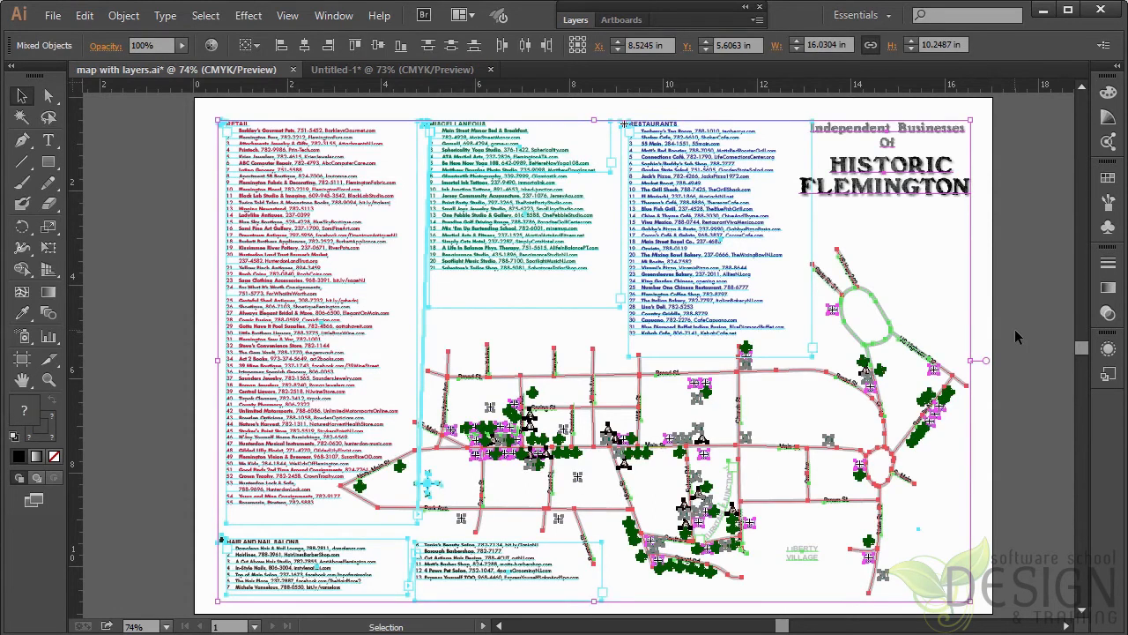
key("a")
key("v")
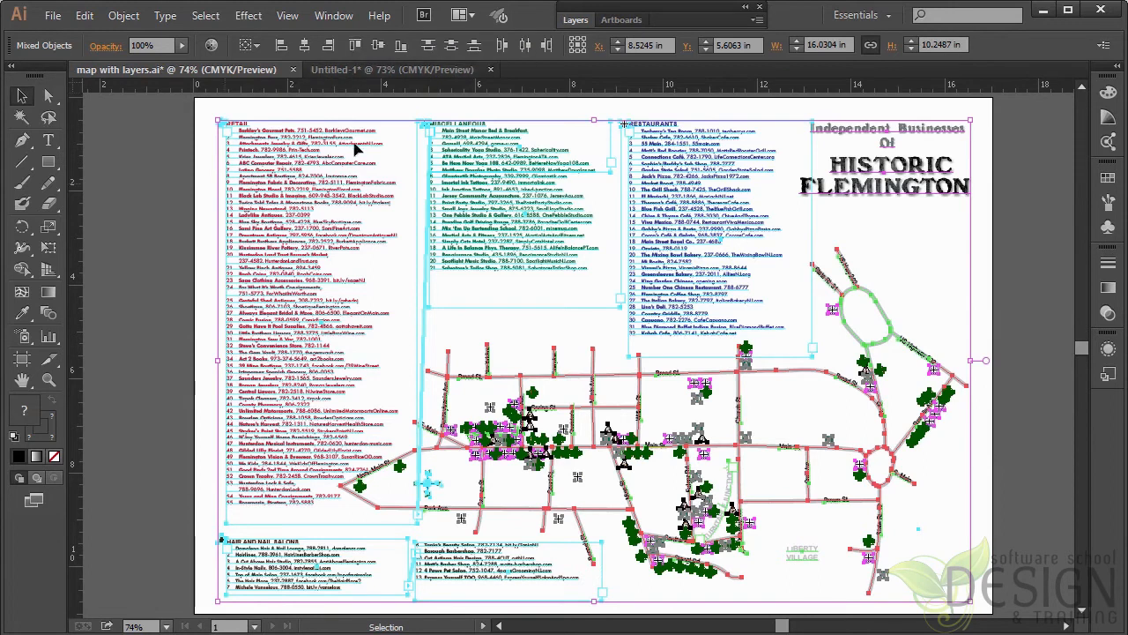
Step: Paste the copied map in place into the Untitled-1 document and deselect it
left_click(335, 78)
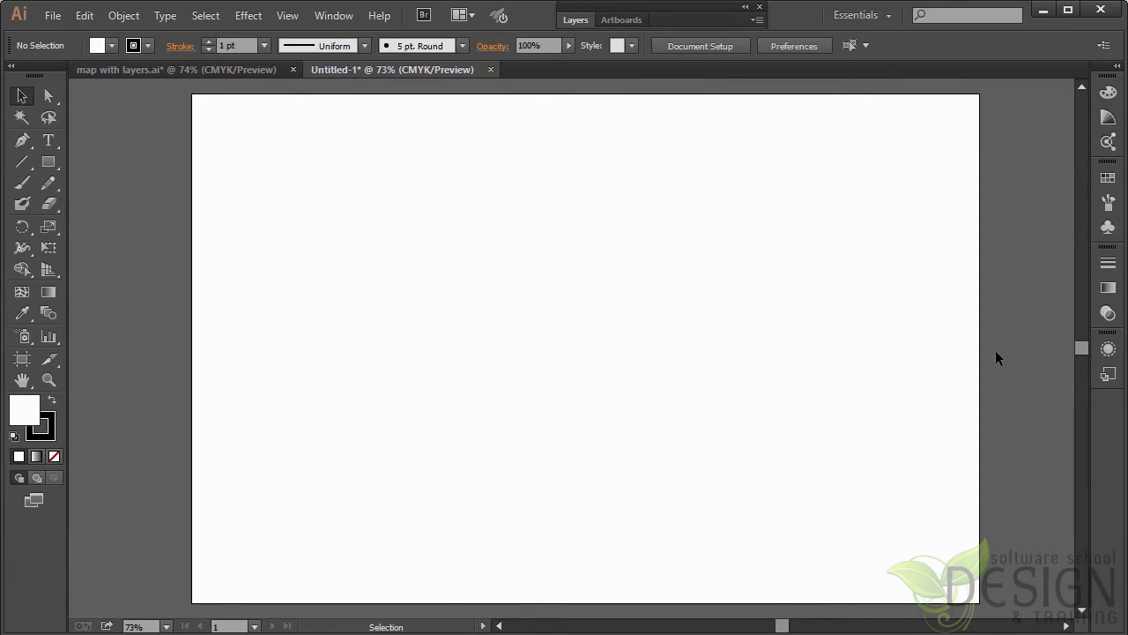
key("a")
key("ctrl+shift")
key("ctrl+shift+v")
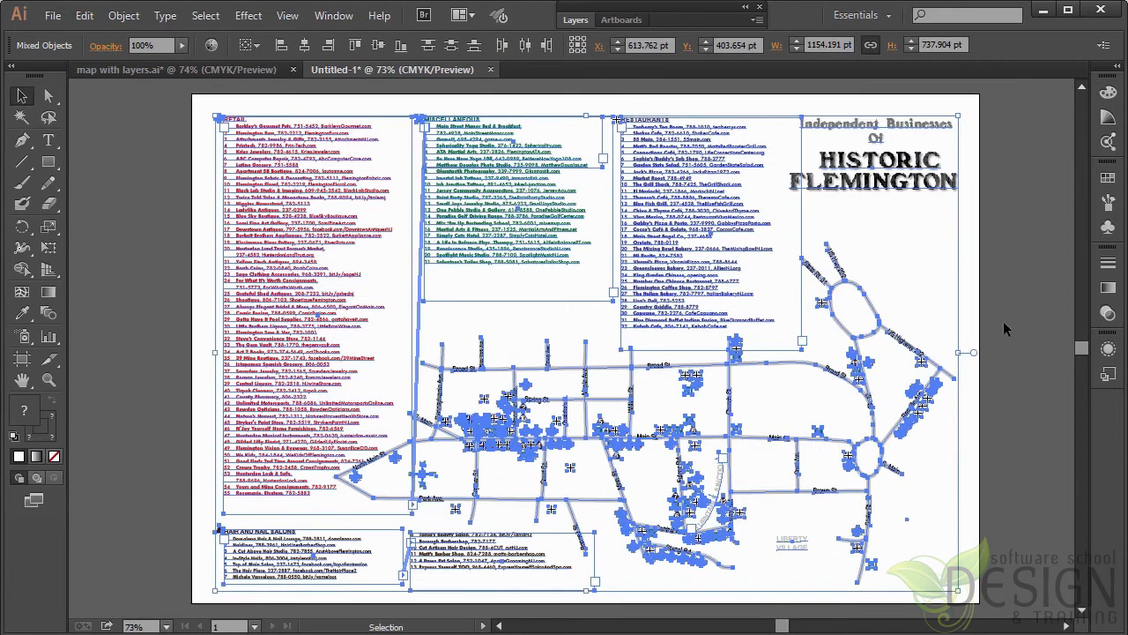
left_click(1003, 326)
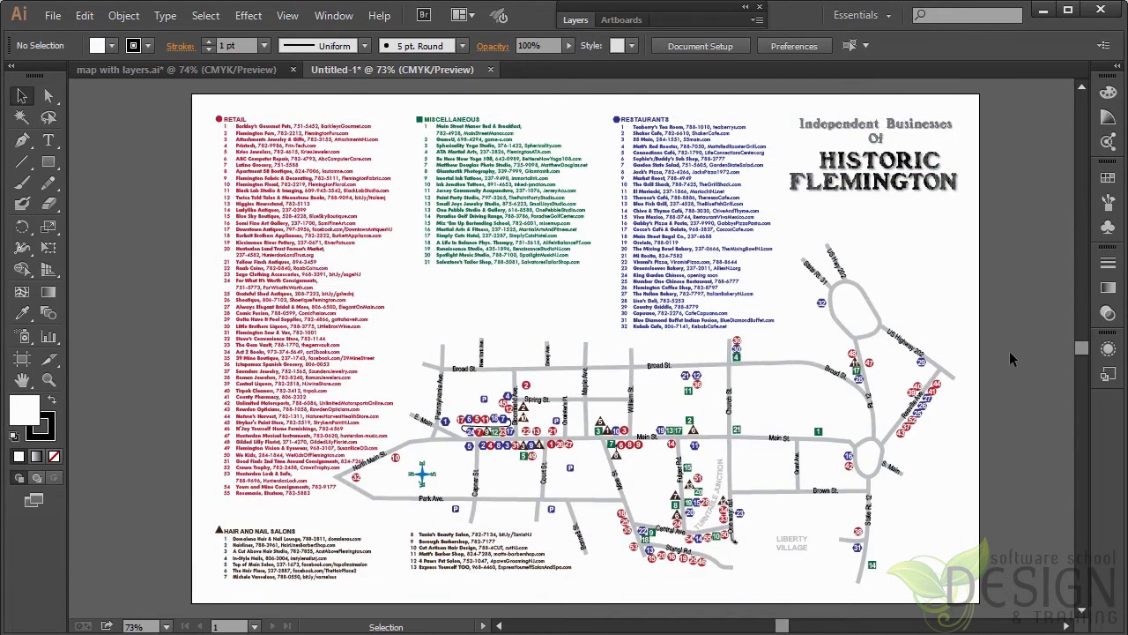
Step: Expand and enlarge the Layers panel, collapse Layer 1, and compare Untitled-1's layer structure with that of map with layers.ai
left_click(575, 23)
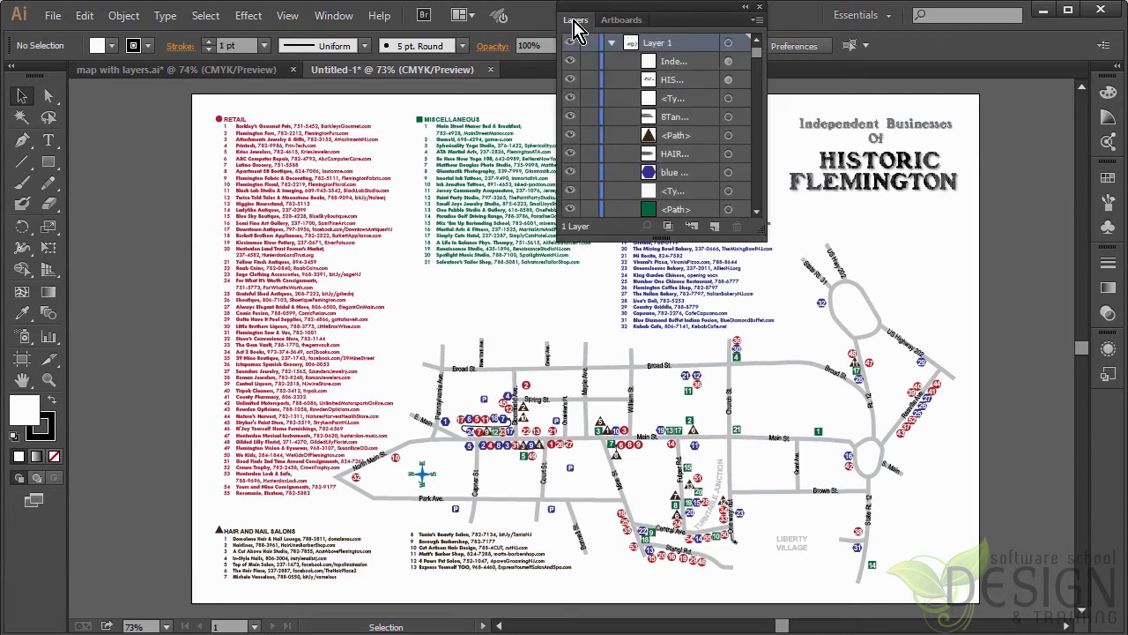
left_click_drag(755, 234, 781, 360)
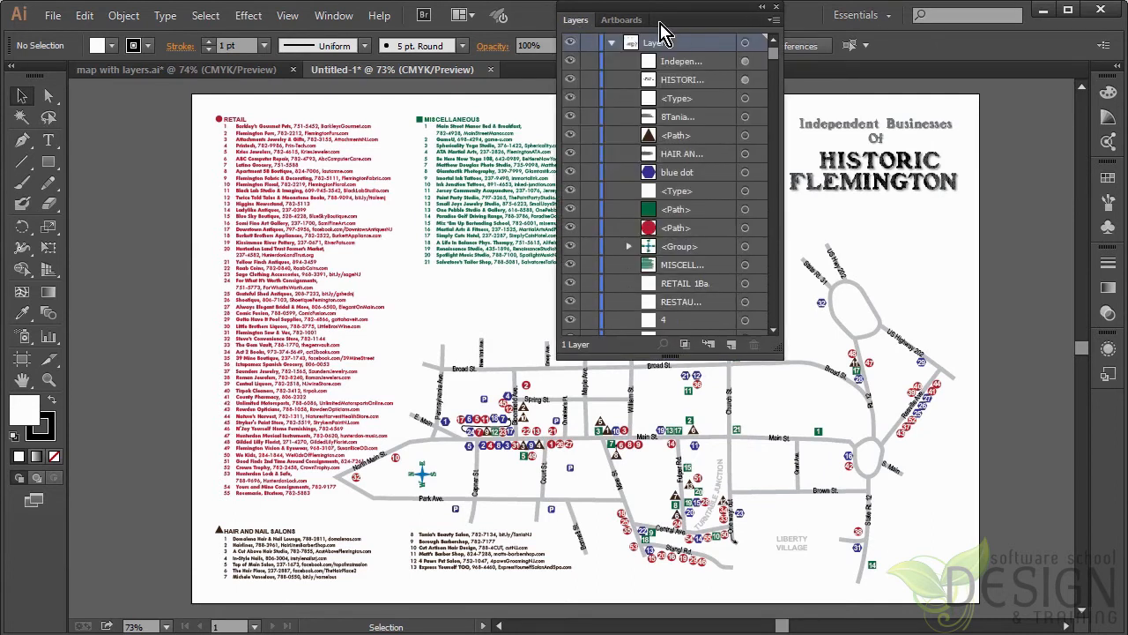
left_click(611, 43)
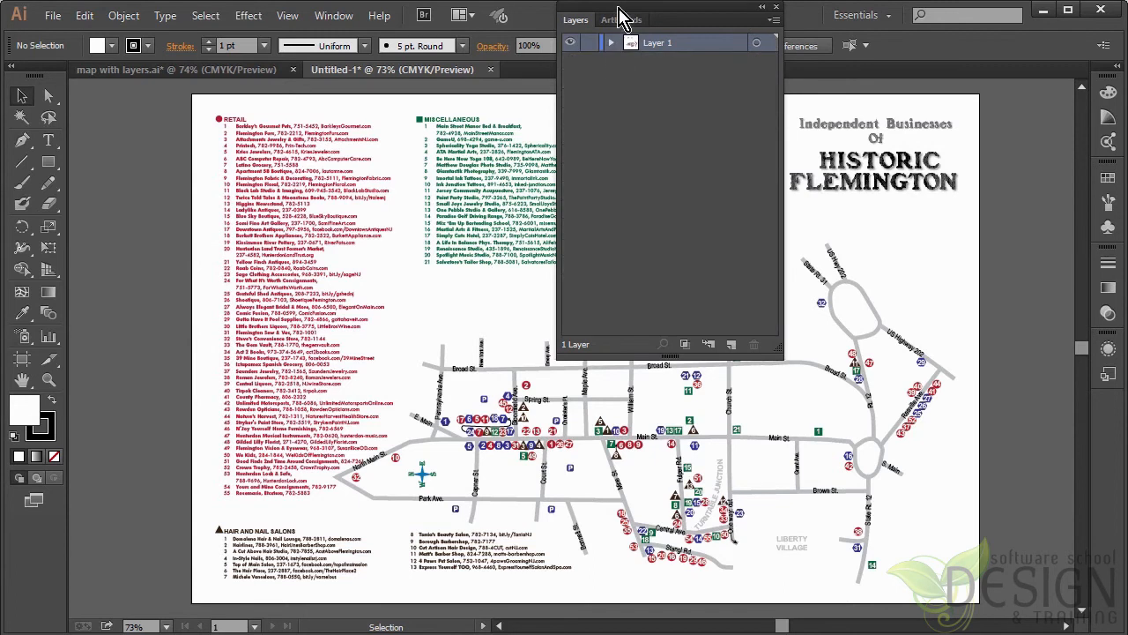
left_click_drag(617, 16, 730, 111)
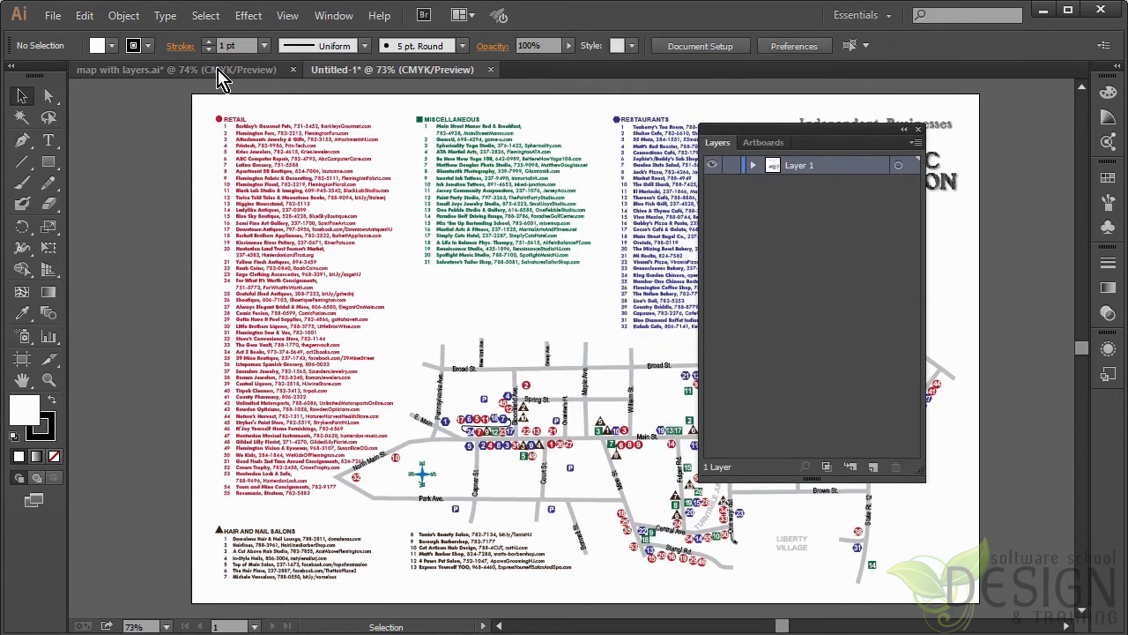
left_click(217, 70)
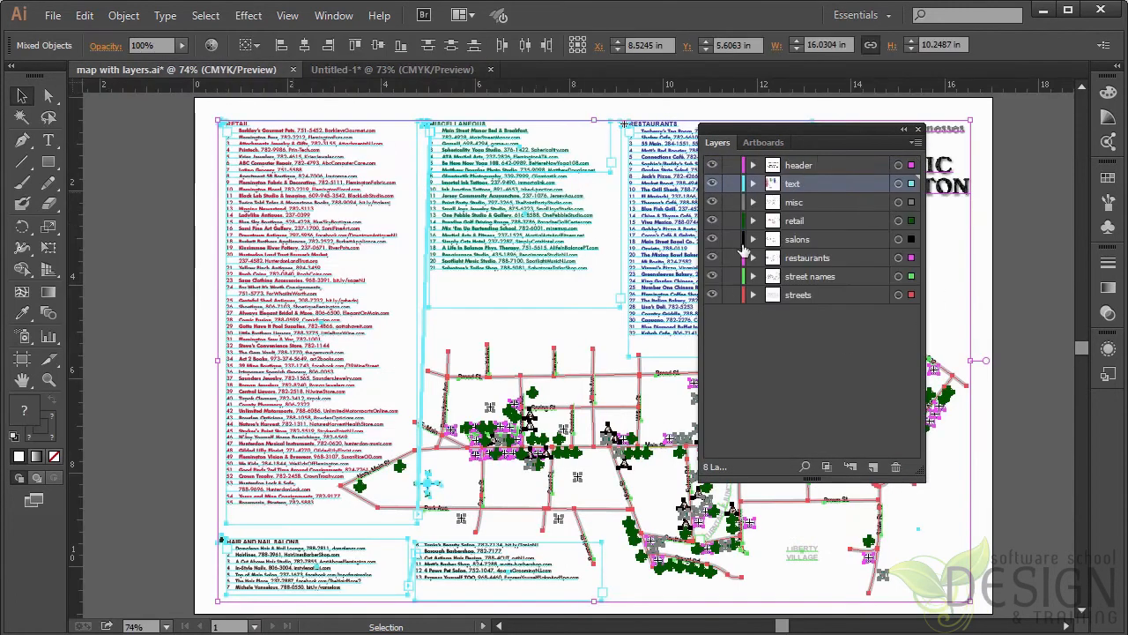
left_click(388, 72)
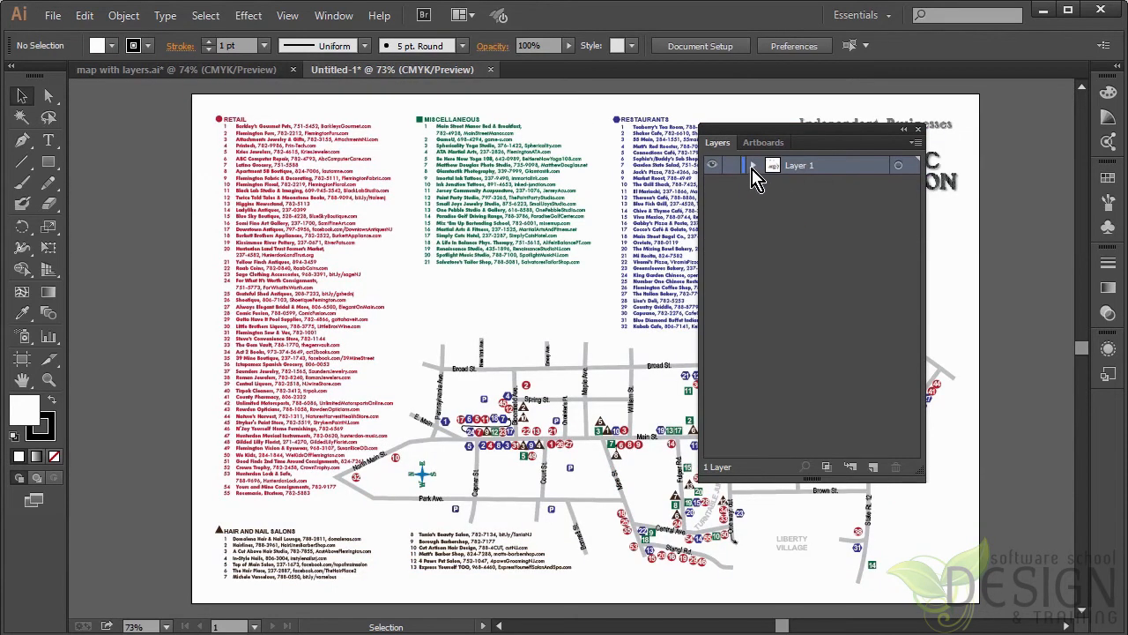
Step: Expand Layer 1 to look through its individual objects, briefly toggle the red path's visibility, and collapse the layer
left_click(753, 167)
left_click_drag(773, 138, 871, 175)
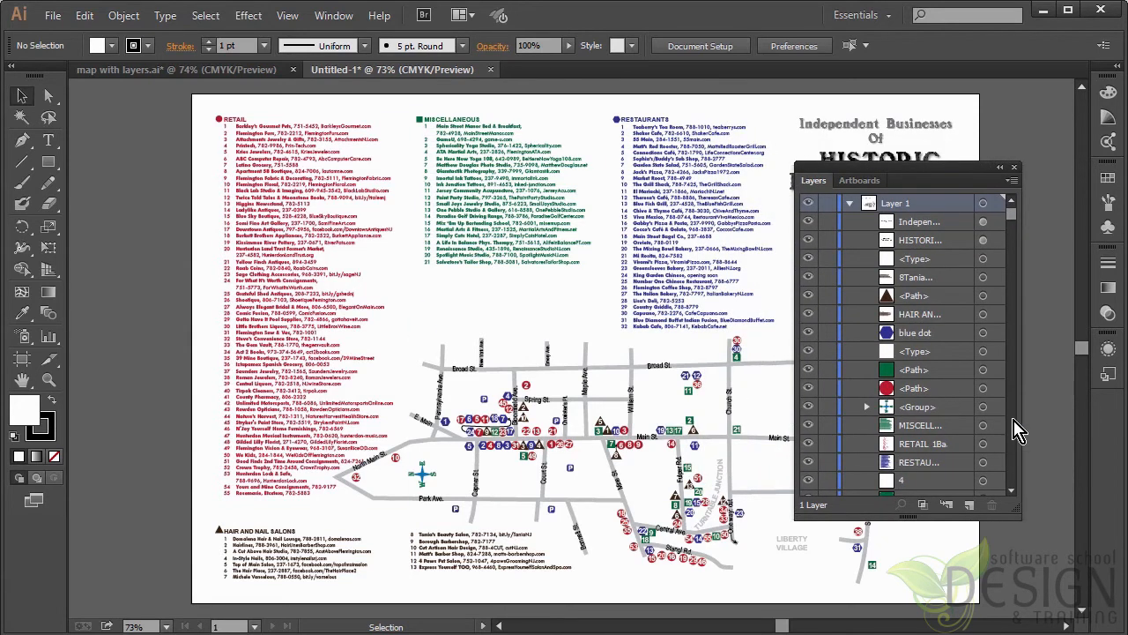
left_click(809, 388)
left_click(809, 388)
left_click_drag(906, 176, 927, 127)
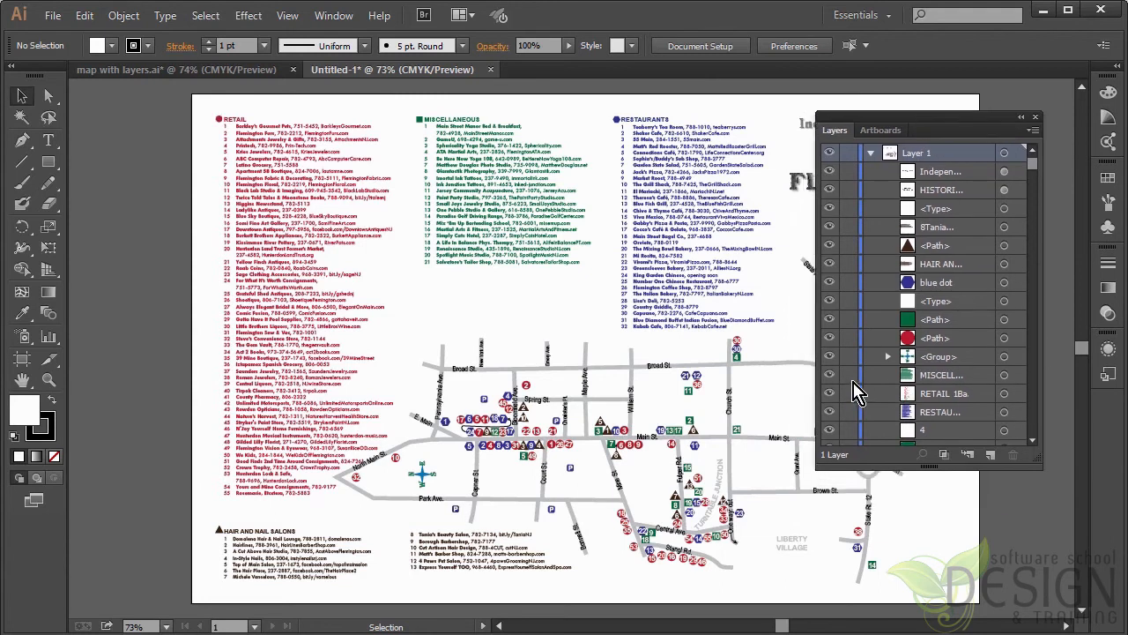
left_click_drag(1033, 172, 1036, 216)
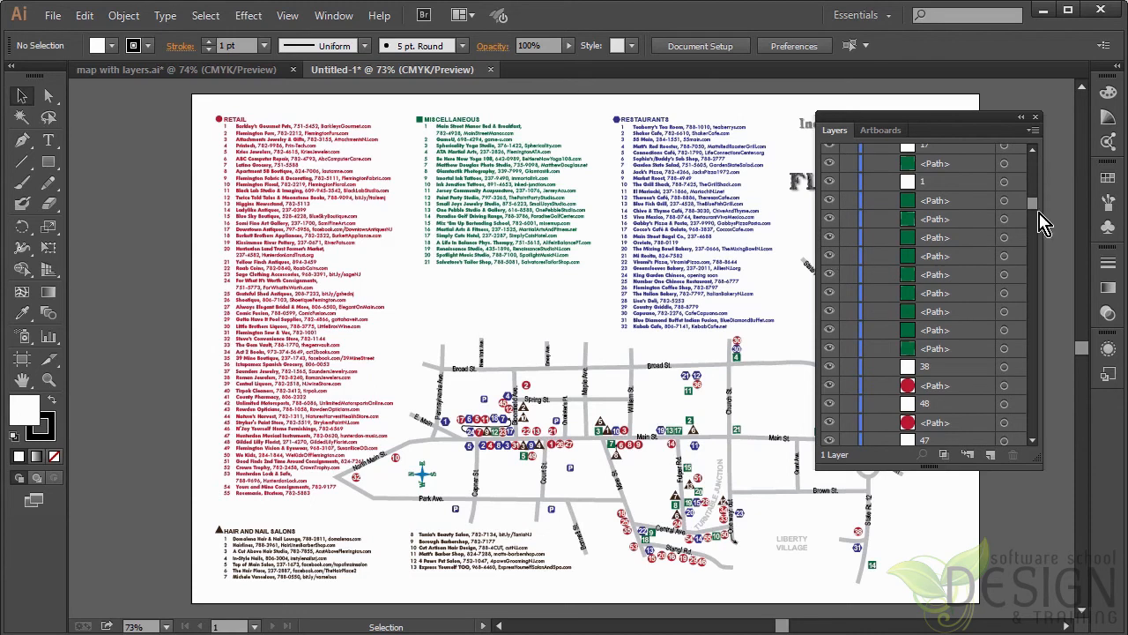
left_click_drag(1032, 197, 1032, 156)
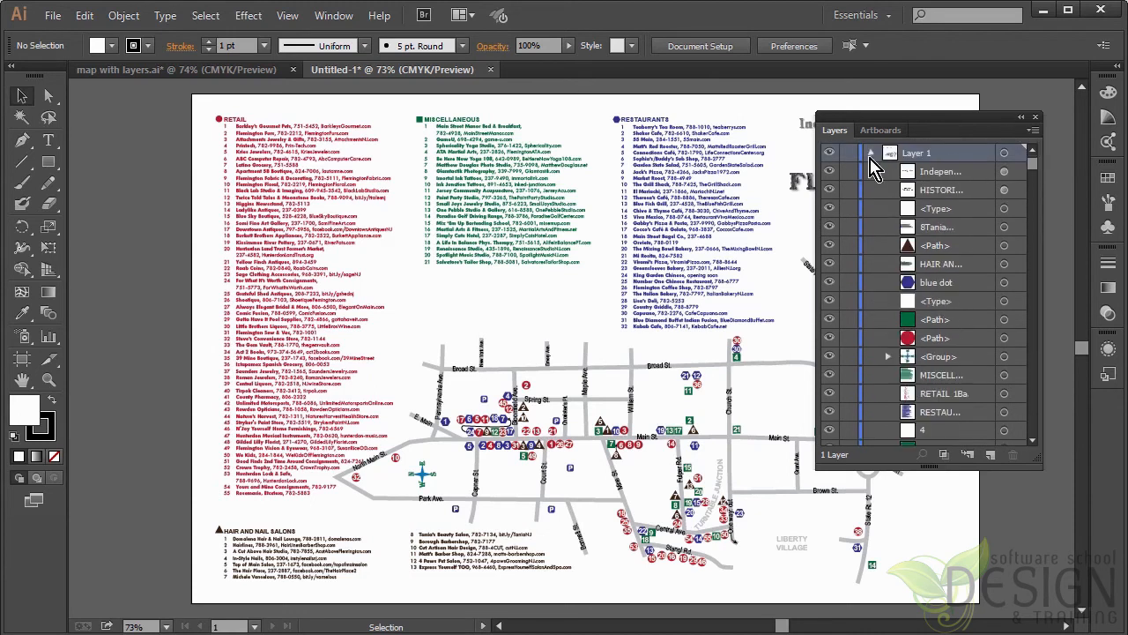
left_click(871, 153)
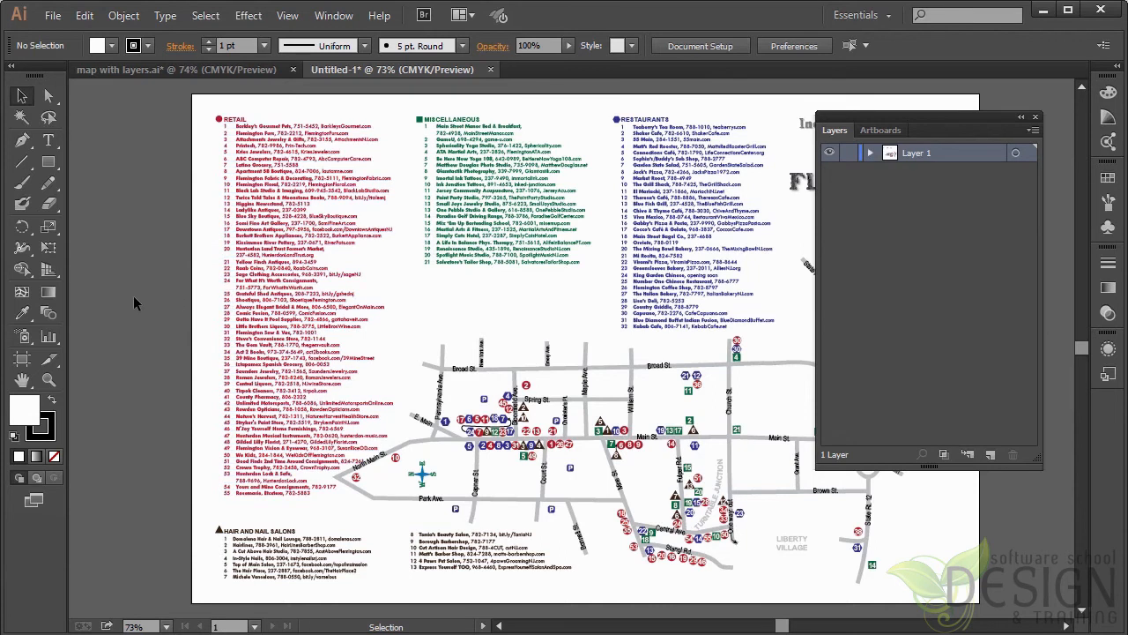
Step: Delete all the pasted artwork from Untitled-1
key("ctrl+a")
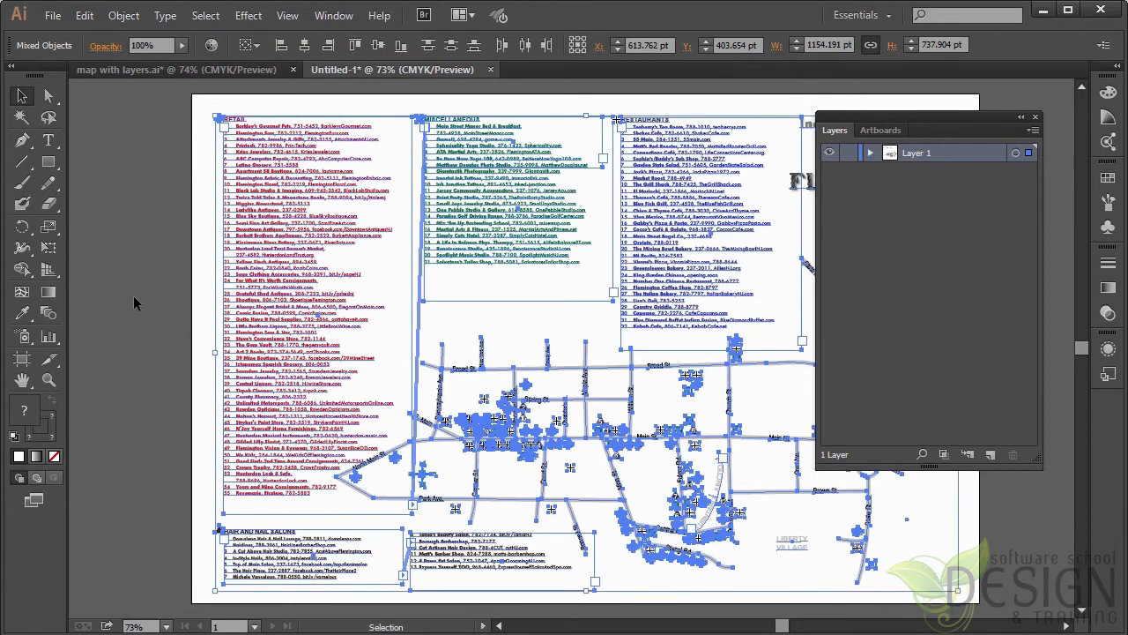
key("Delete")
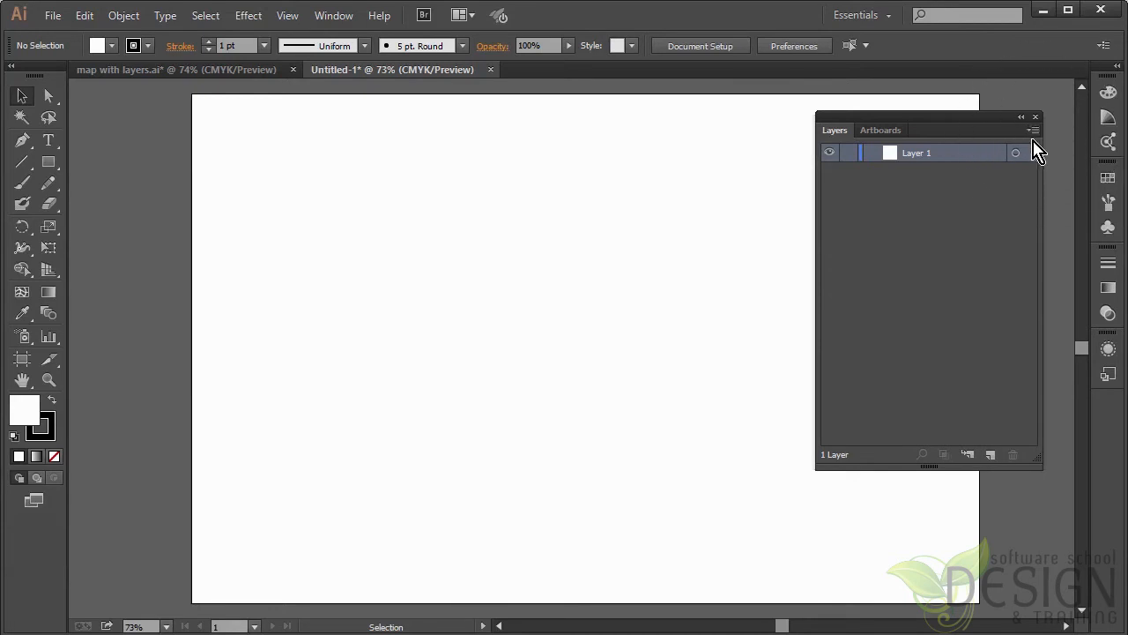
Step: Turn on Paste Remembers Layers for Untitled-1, check that the option is enabled, and collapse the Layers panel
left_click(1033, 131)
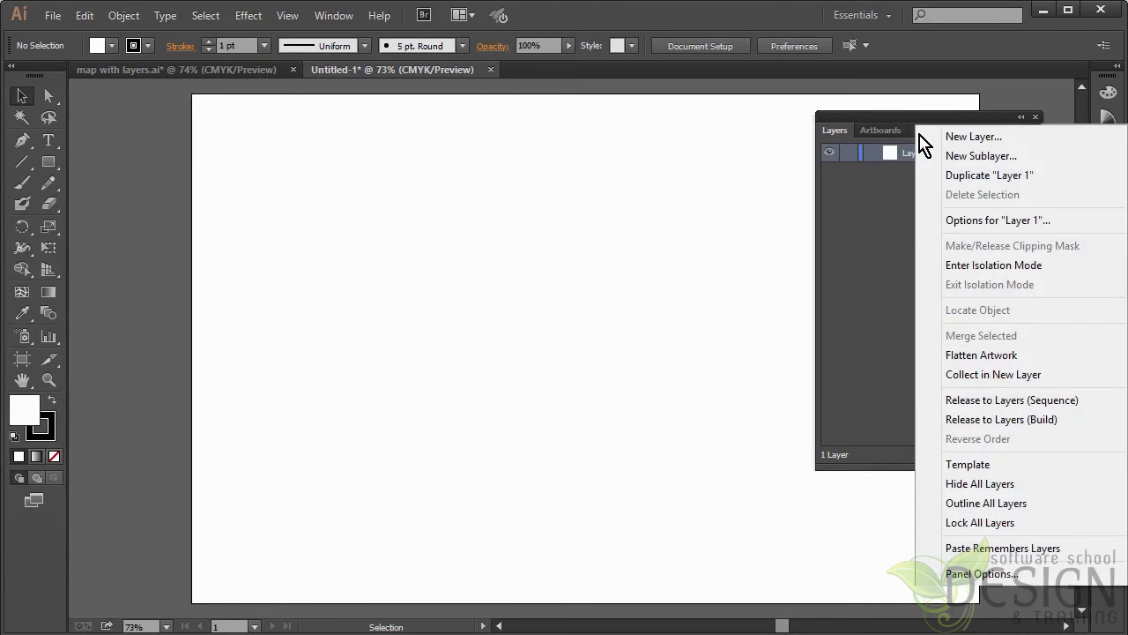
left_click(1004, 548)
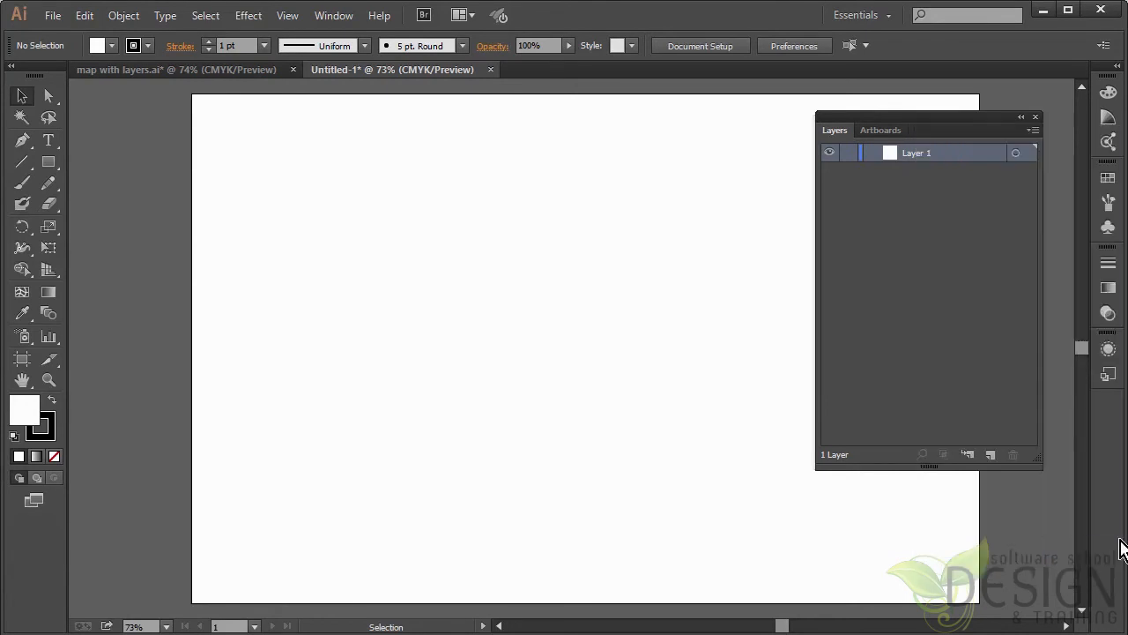
left_click(1037, 132)
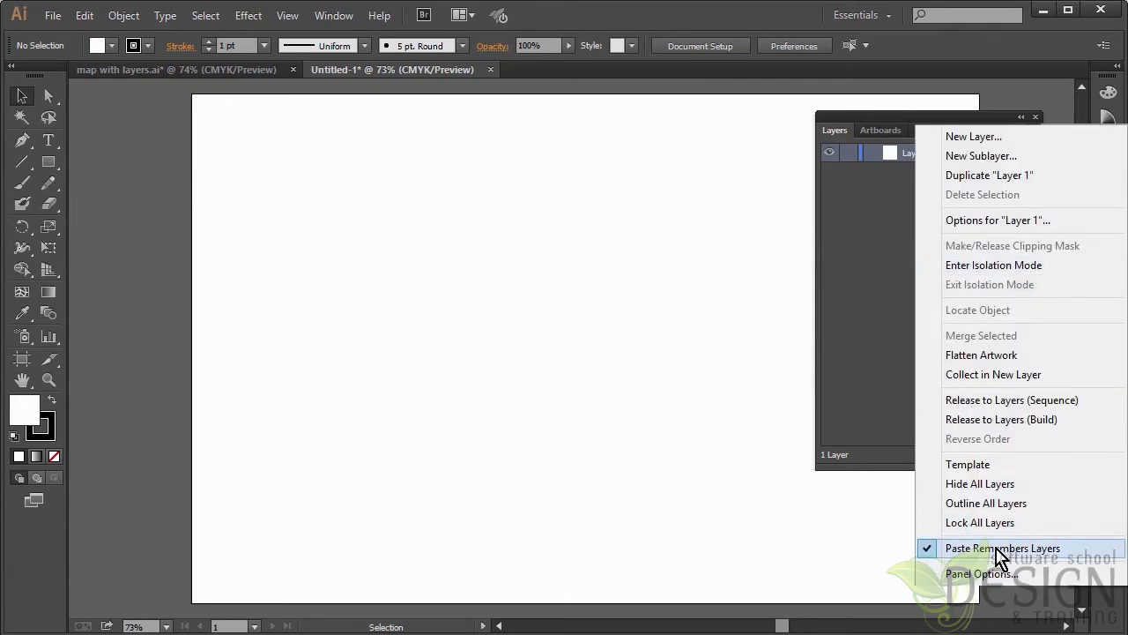
left_click(864, 130)
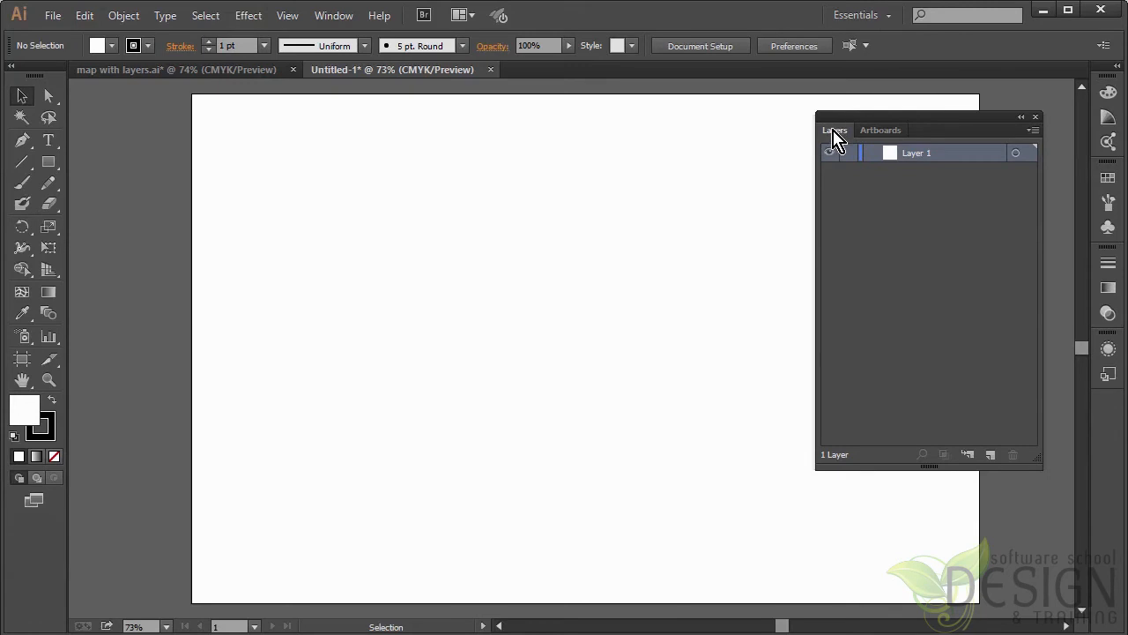
double_click(834, 132)
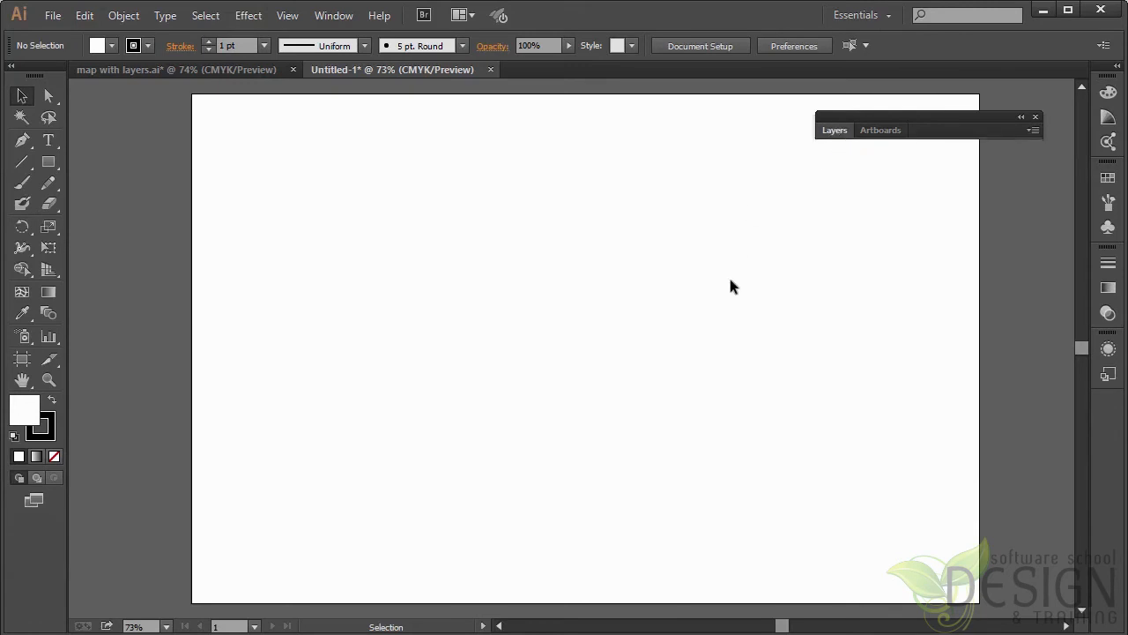
Step: Paste the copied map into Untitled-1, and check its layers by briefly toggling the restaurants layer's visibility
key("ctrl")
key("ctrl+v")
left_click(1020, 320)
left_click(834, 130)
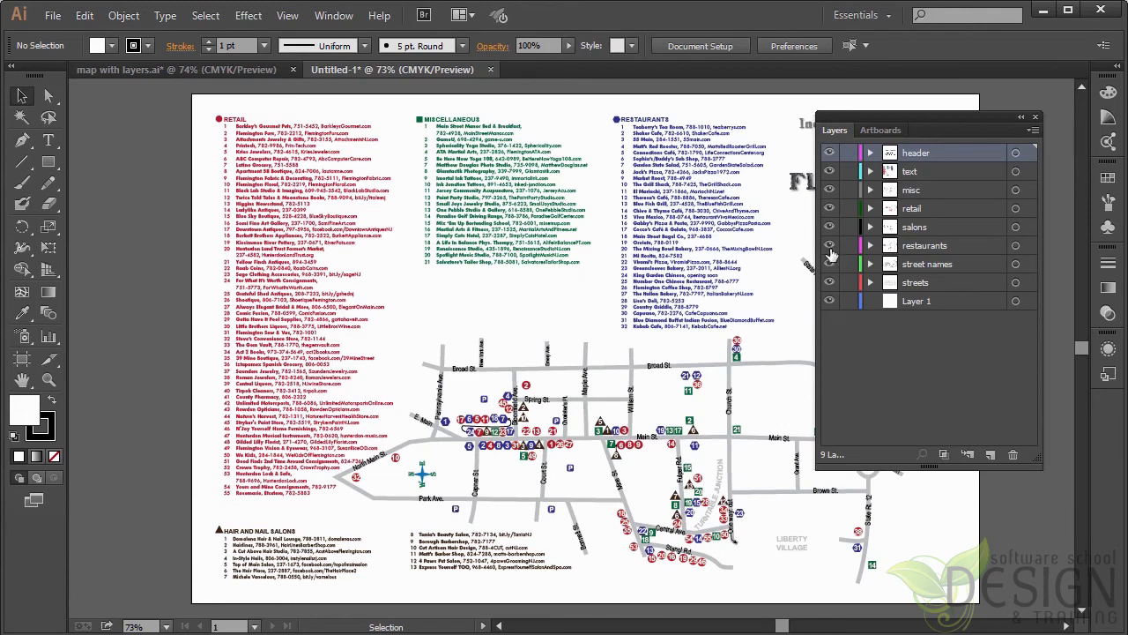
left_click(830, 246)
left_click(830, 245)
Step: Hide and lock the text layer, lock the header layer, and test the locks by selecting an area of the map
left_click(830, 172)
left_click(829, 171)
left_click(830, 172)
left_click(850, 172)
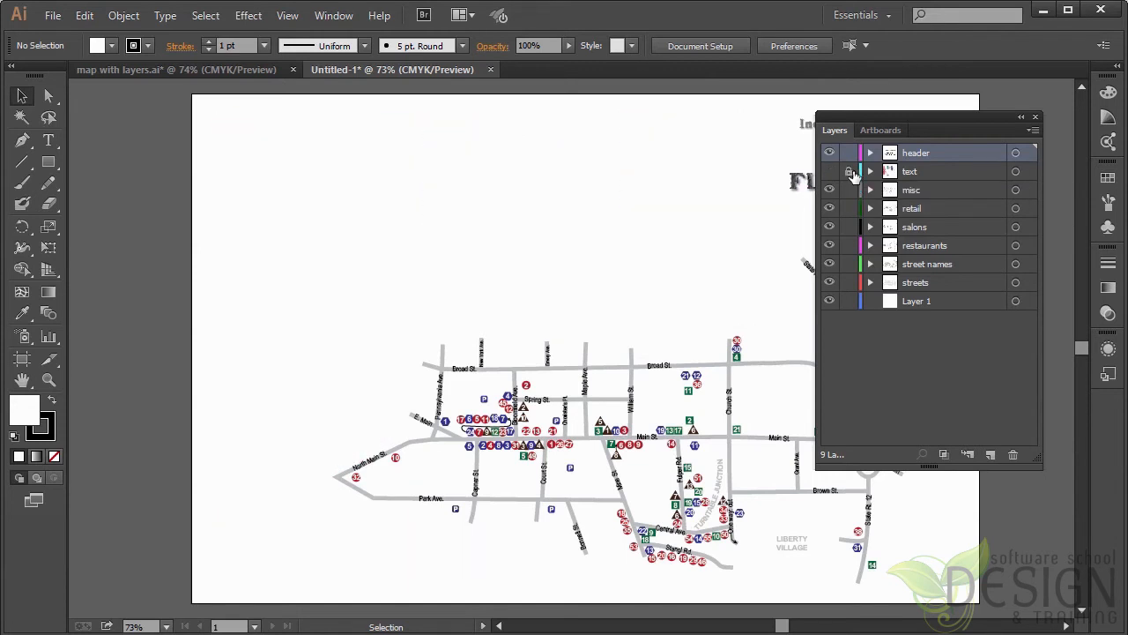
left_click_drag(687, 121, 150, 118)
left_click(132, 145)
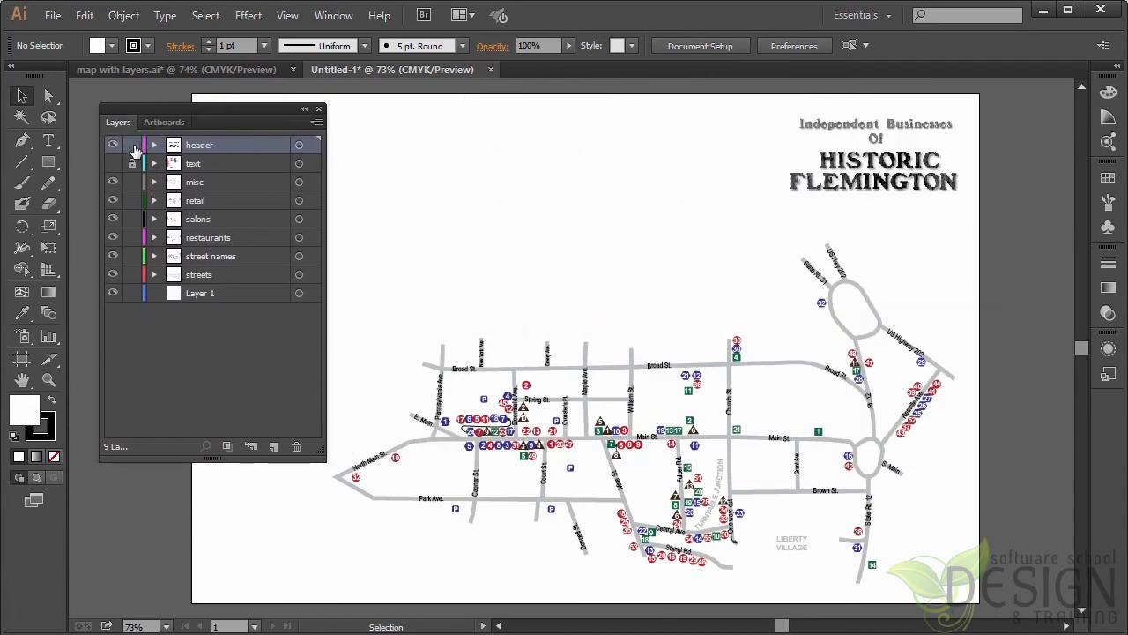
left_click_drag(997, 278, 565, 489)
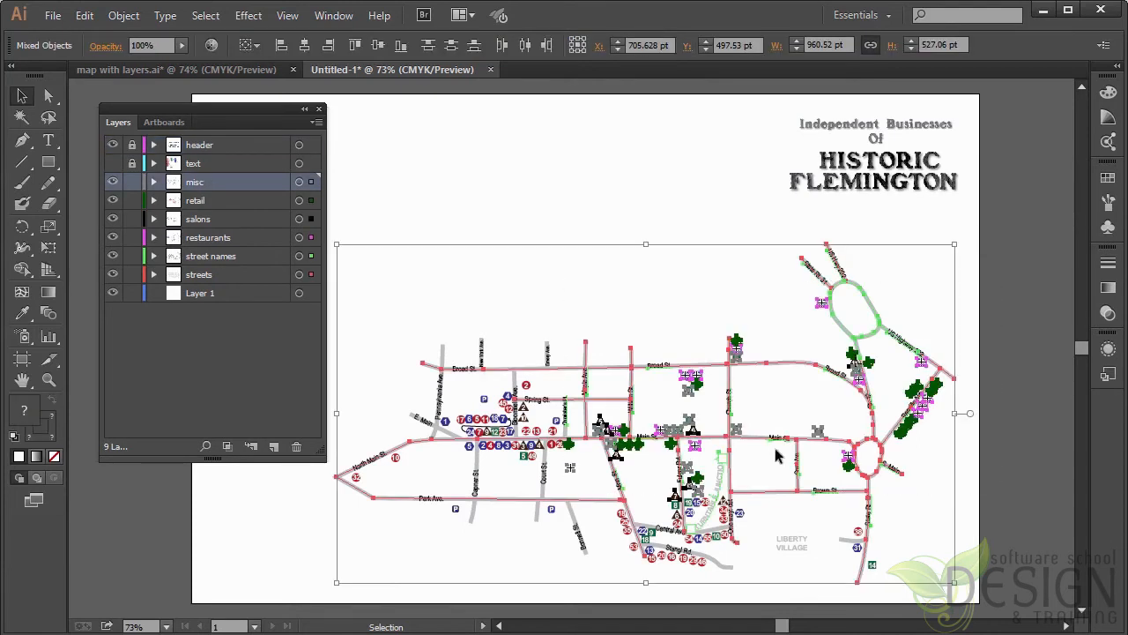
left_click(999, 433)
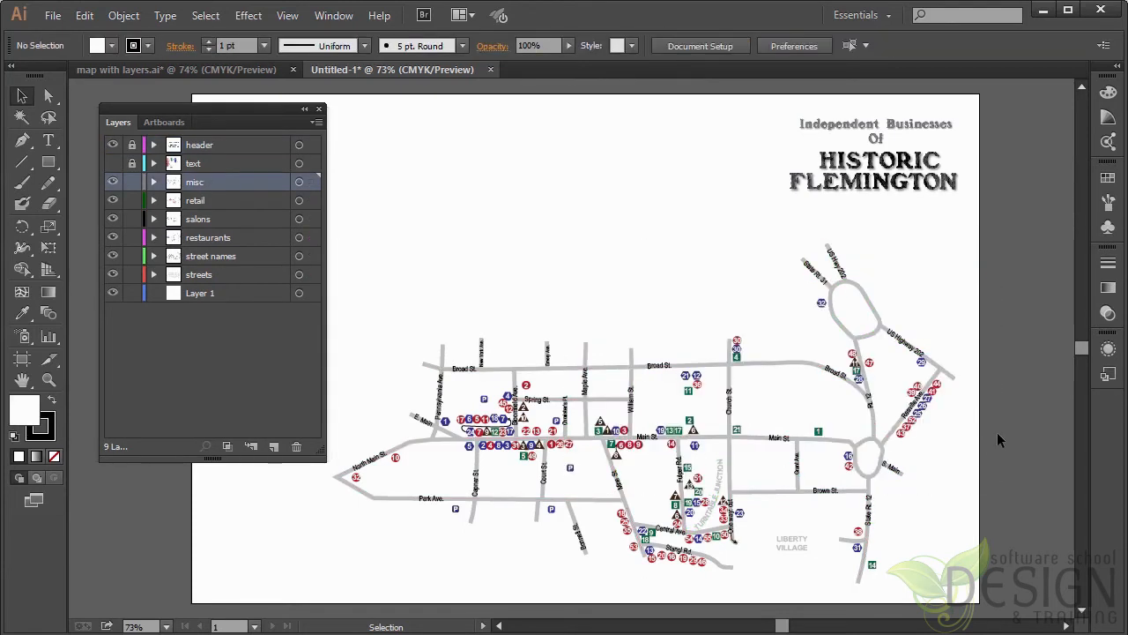
Step: Toggle the street names and streets layers off and back on, and delete the empty Layer 1
left_click(113, 255)
left_click(113, 255)
left_click(111, 274)
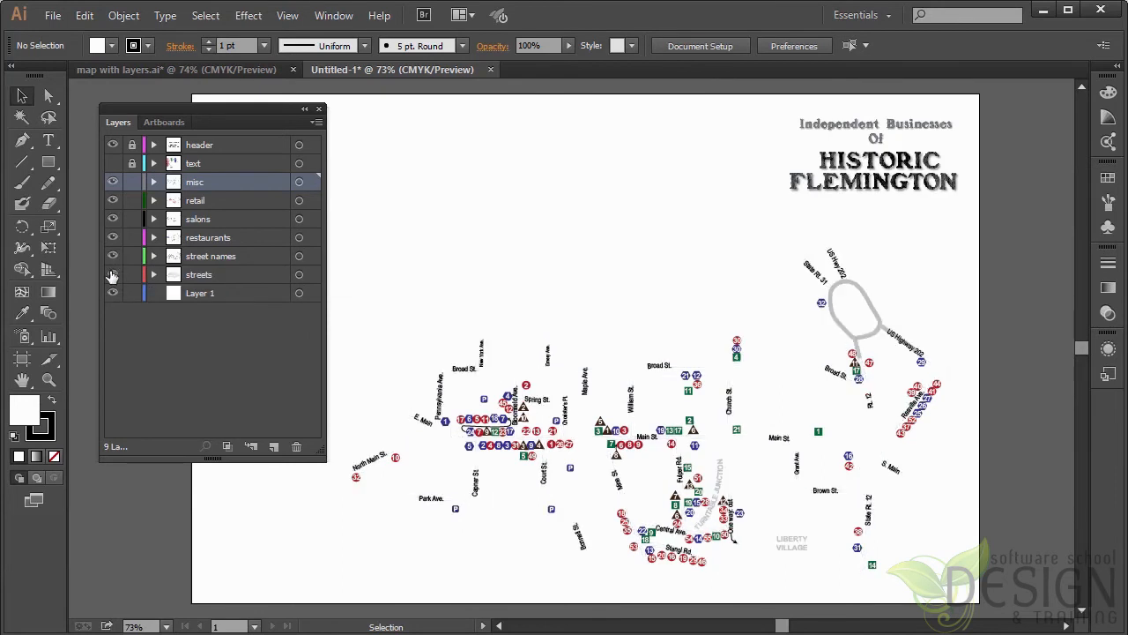
left_click(112, 274)
left_click_drag(206, 295, 296, 446)
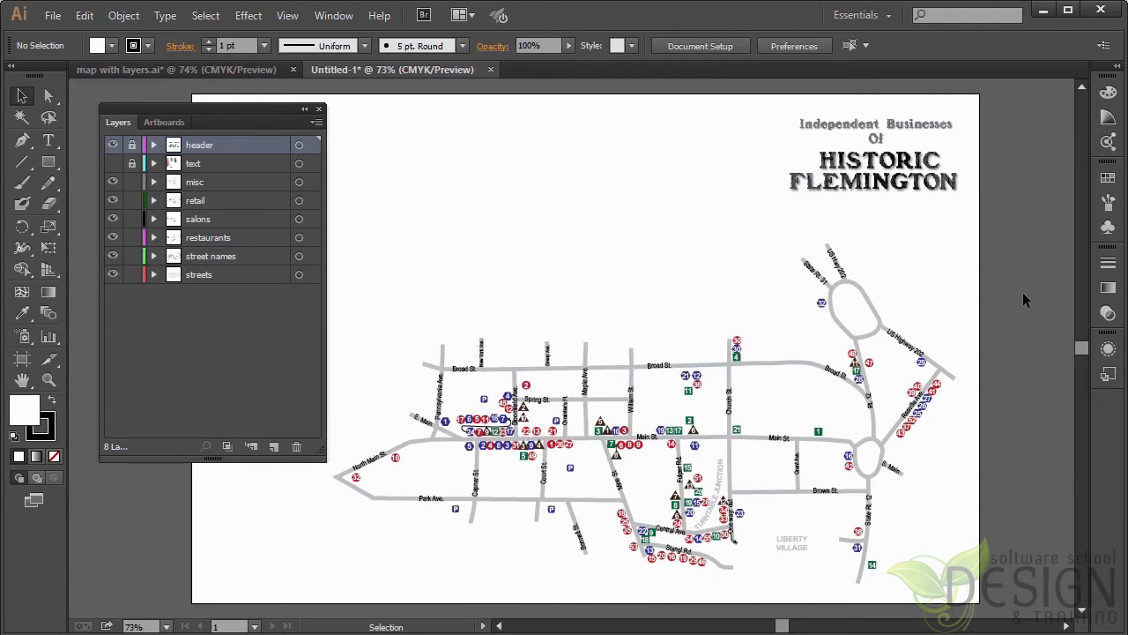
Step: Try scaling all the unlocked map artwork down proportionally to about 782 pt wide, and undo the resize
key("ctrl+a")
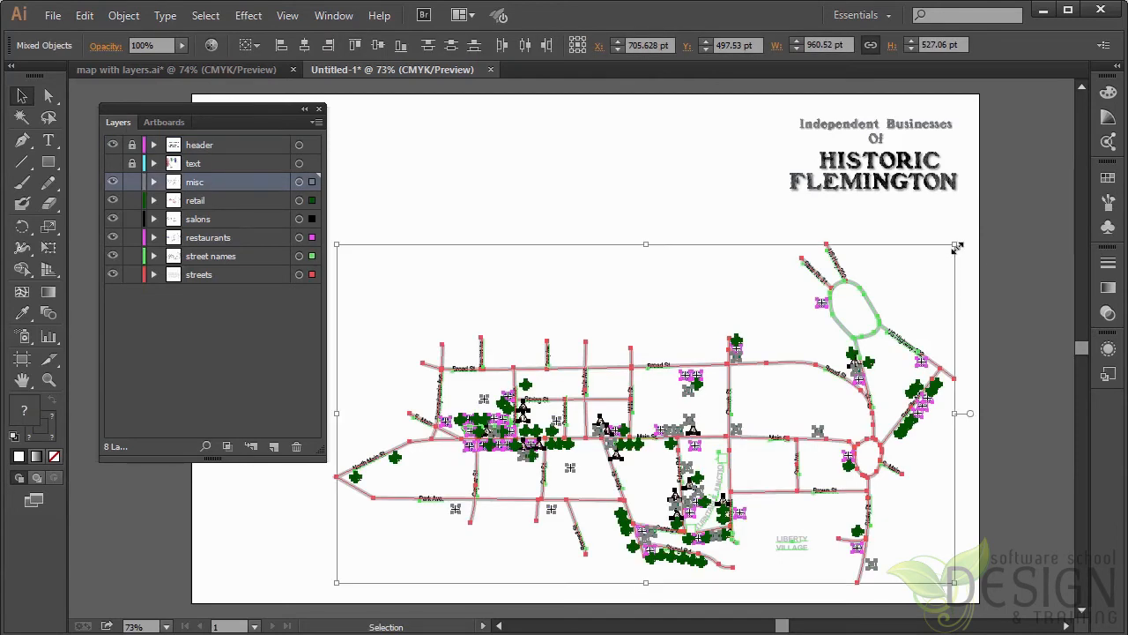
left_click_drag(958, 247, 871, 314)
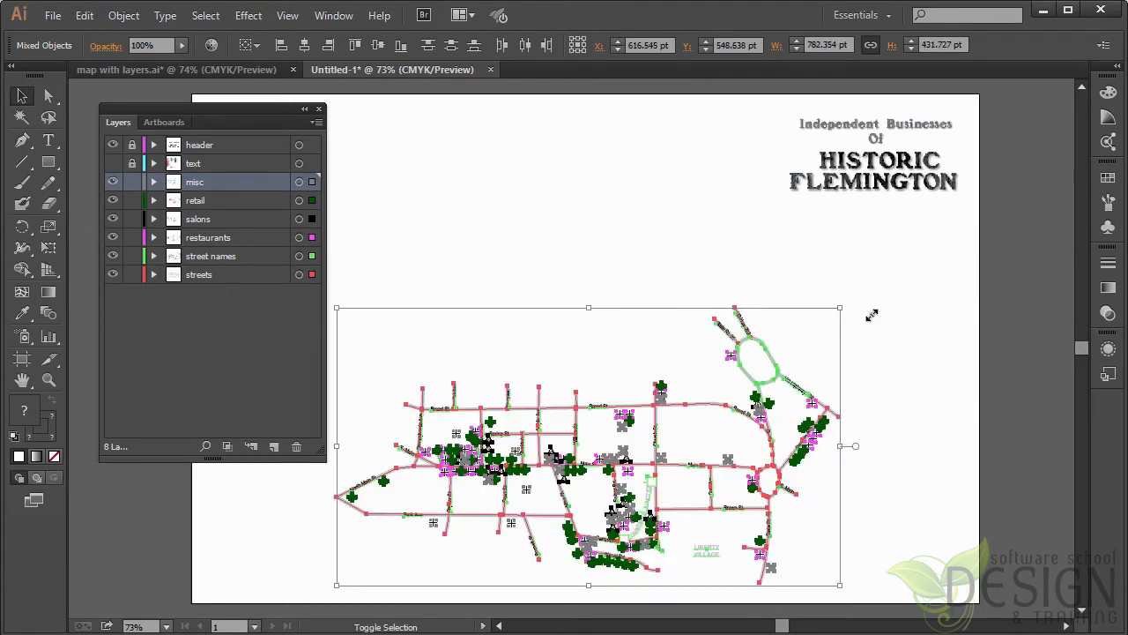
left_click(922, 343)
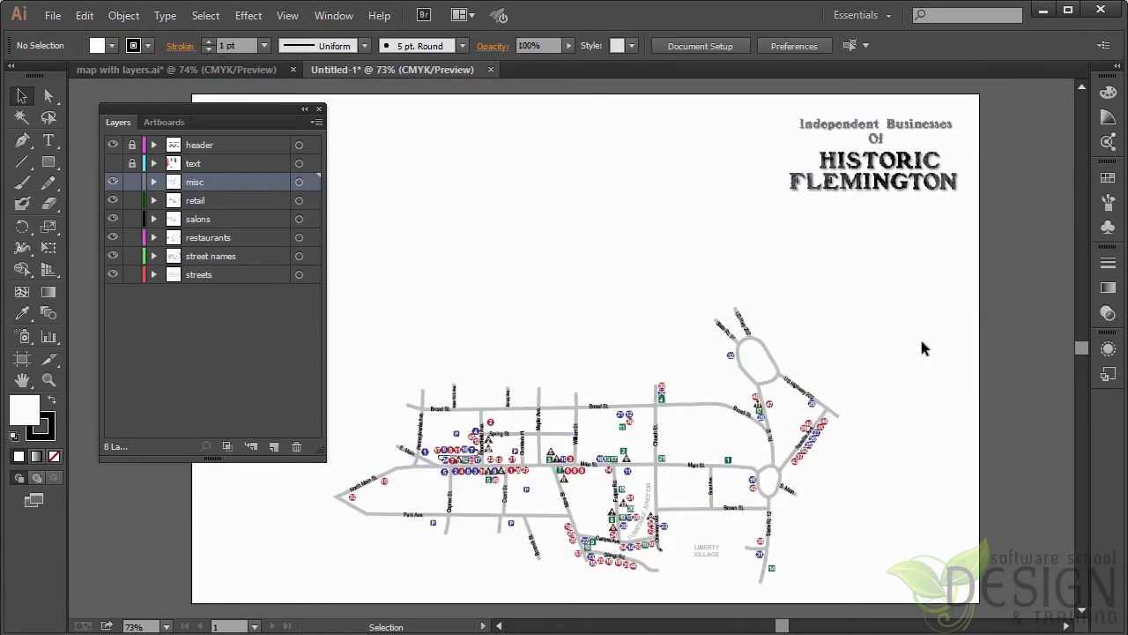
key("a")
key("v")
key("ctrl+a")
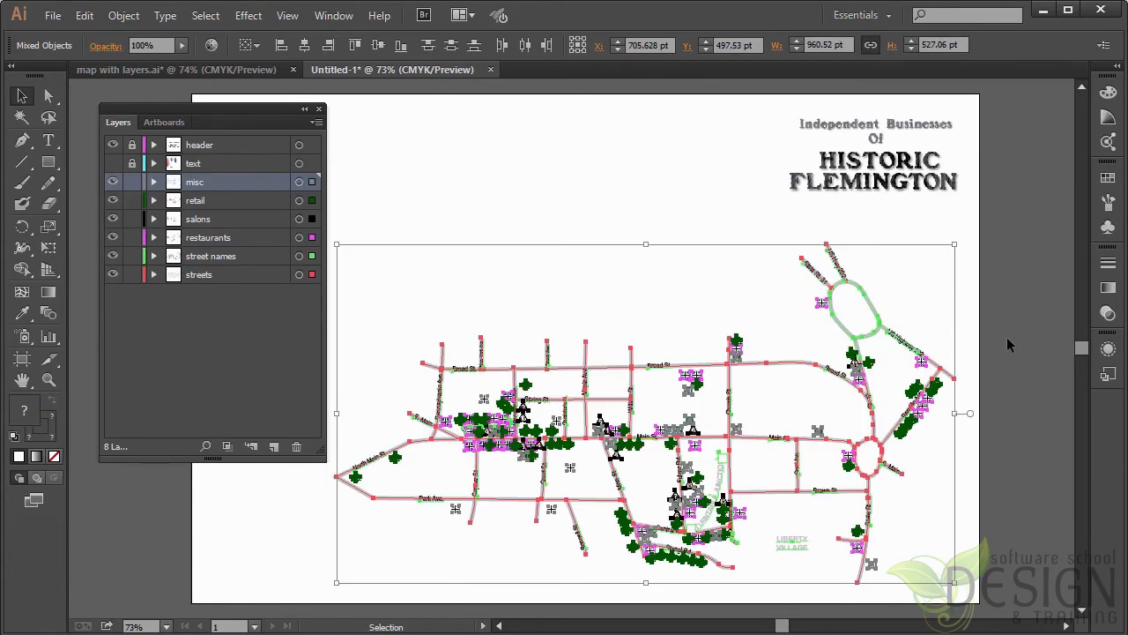
left_click(1006, 337)
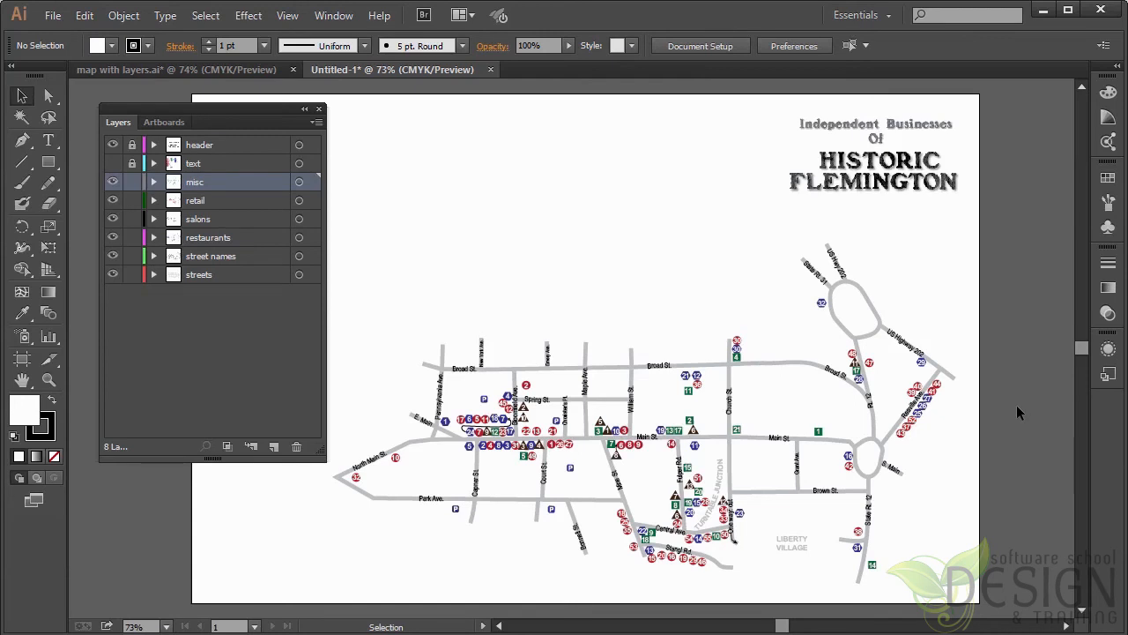
Step: Group all the unlocked map artwork, and toggle the misc layer's visibility to see what it now contains
key("ctrl+a")
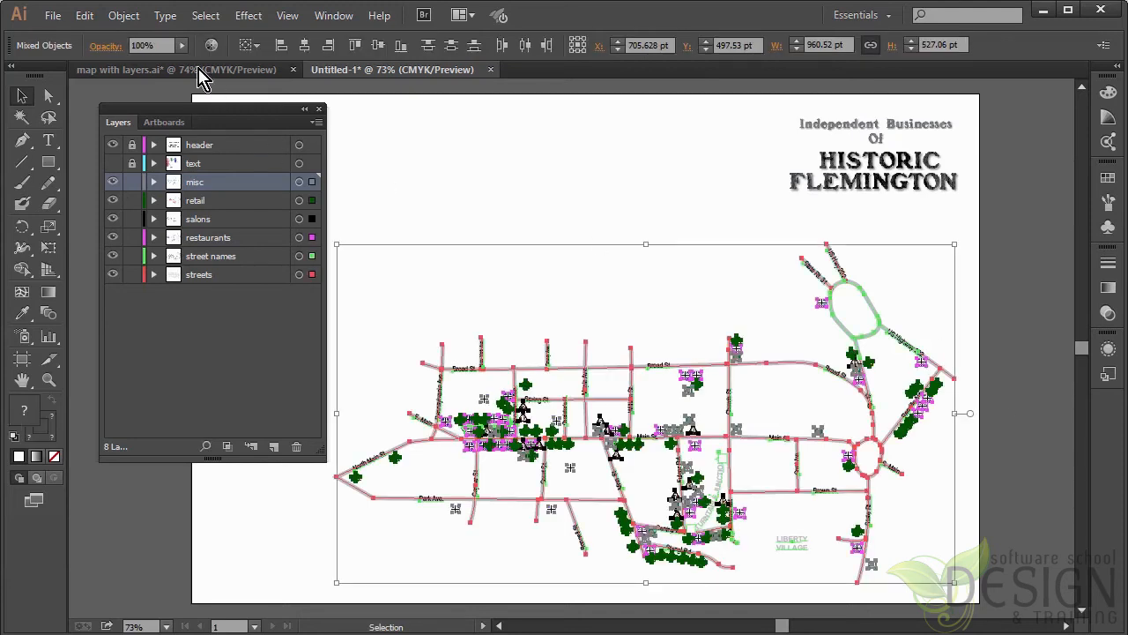
left_click(123, 15)
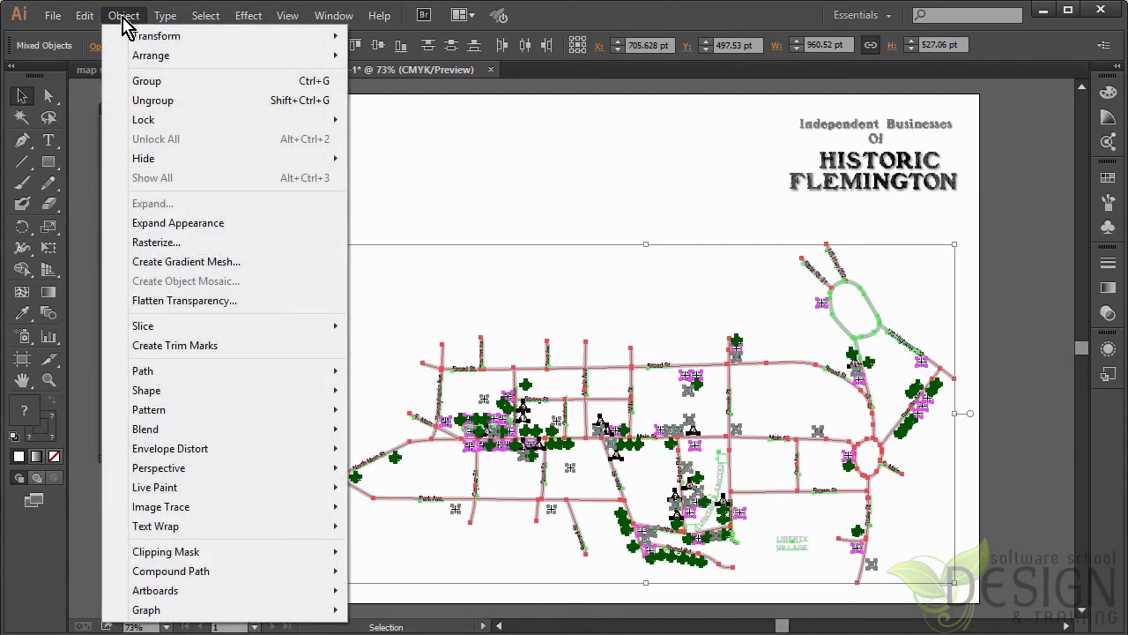
left_click(143, 81)
left_click(1017, 351)
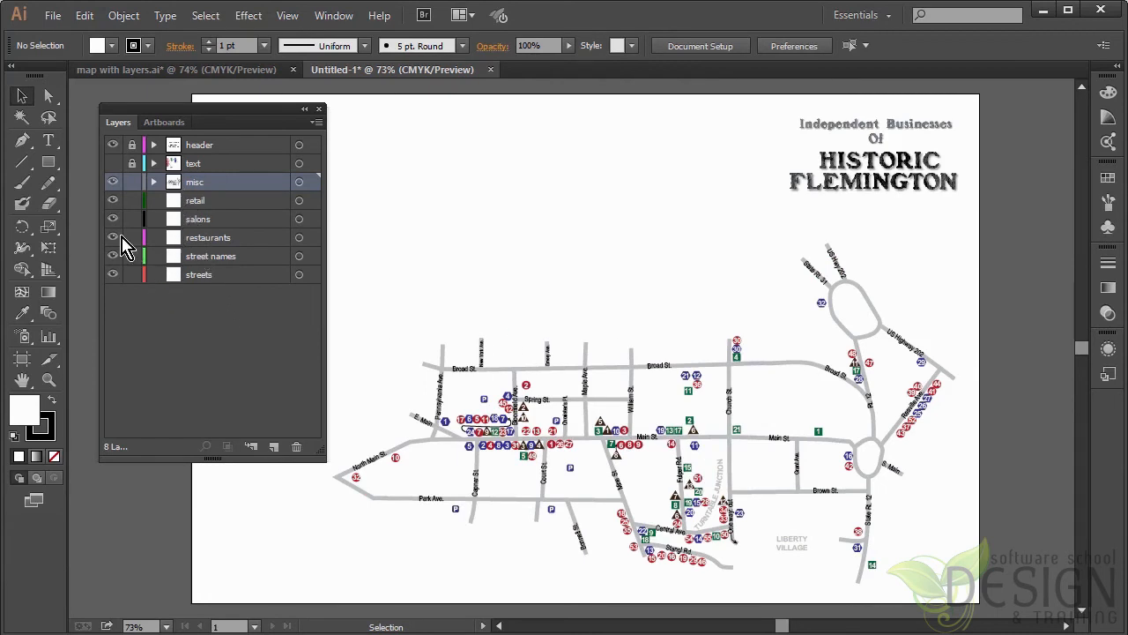
left_click(113, 183)
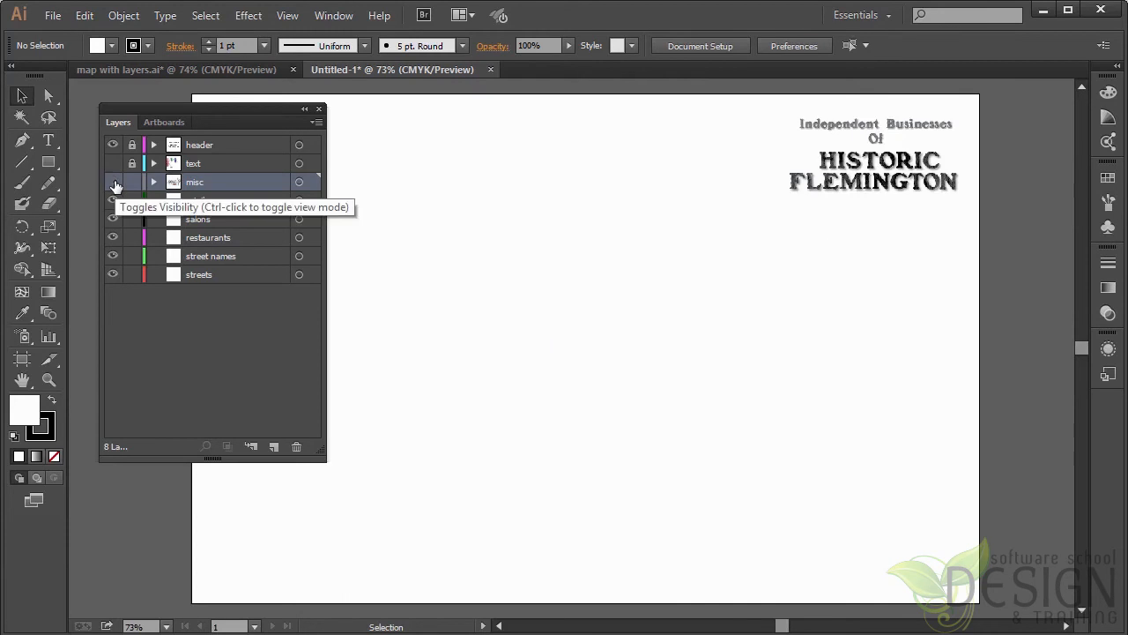
left_click(113, 182)
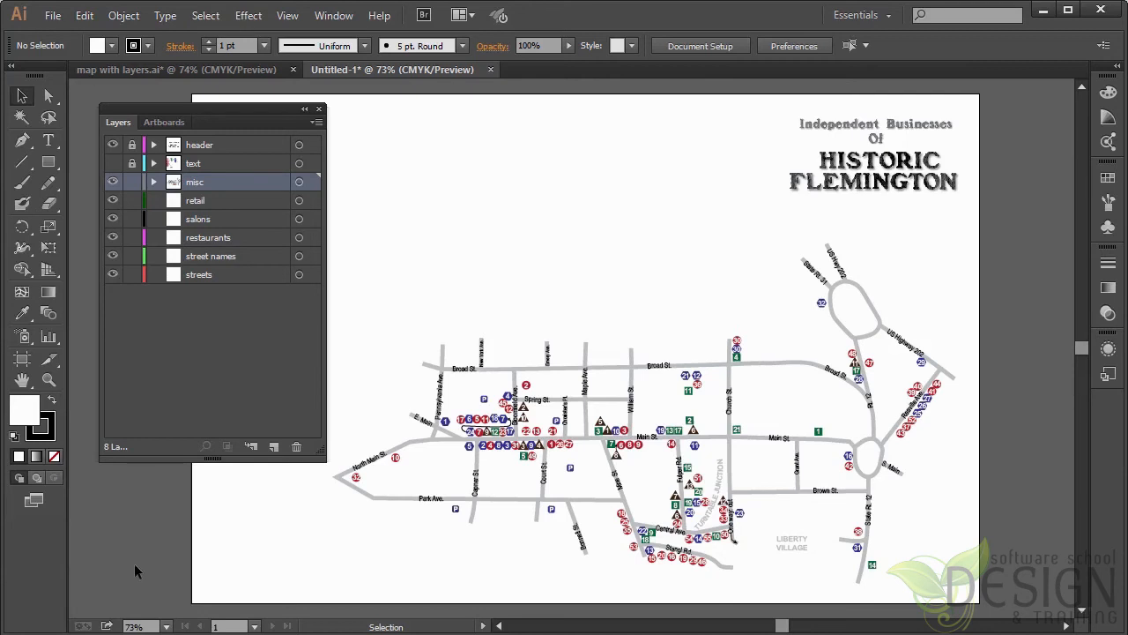
Step: Undo the grouping of the map artwork, then select everything to check the layer assignments and deselect
key("ctrl+z")
key("ctrl+z")
key("ctrl+z")
key("ctrl+z")
key("ctrl+a")
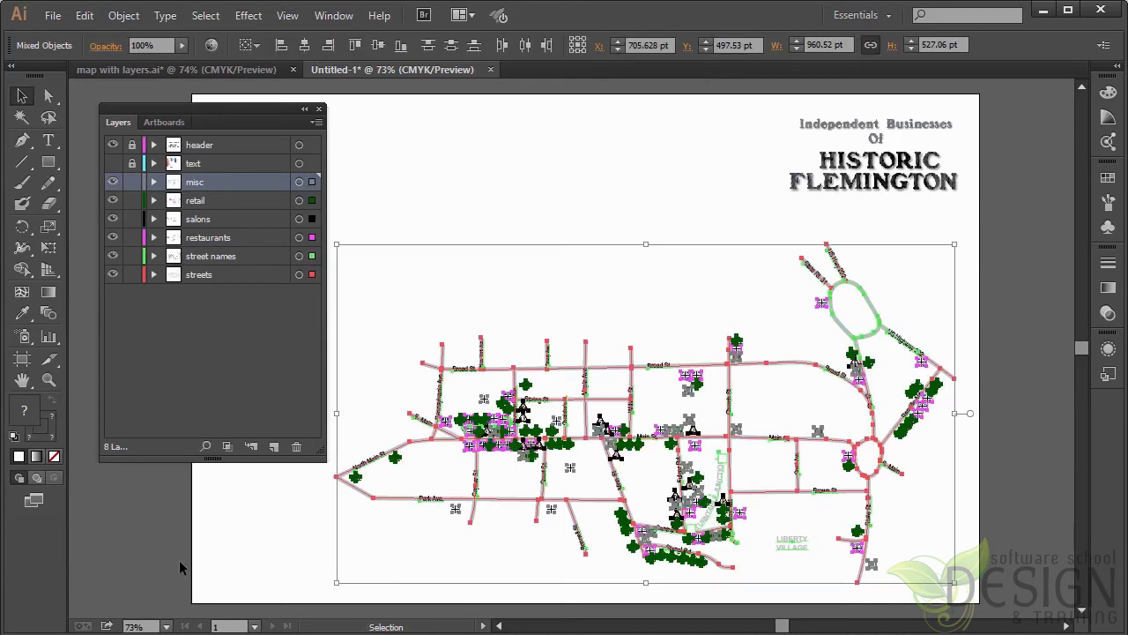
key("ctrl+shift+a")
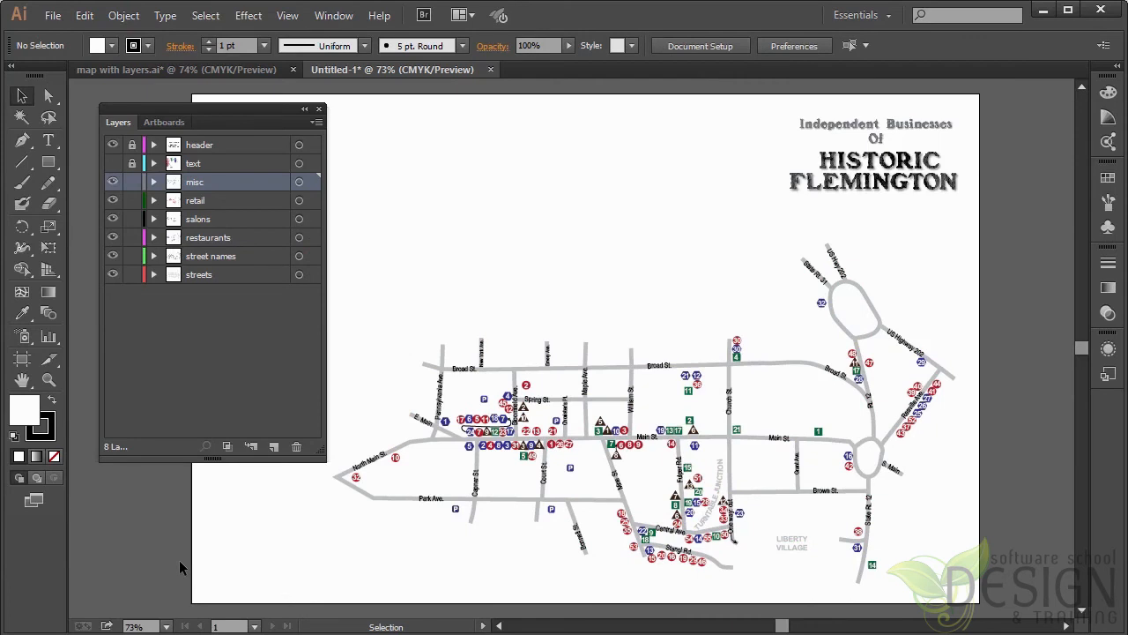
Step: Save a selection of all the unlocked map artwork as "map, no text" and deselect it
key("ctrl+a")
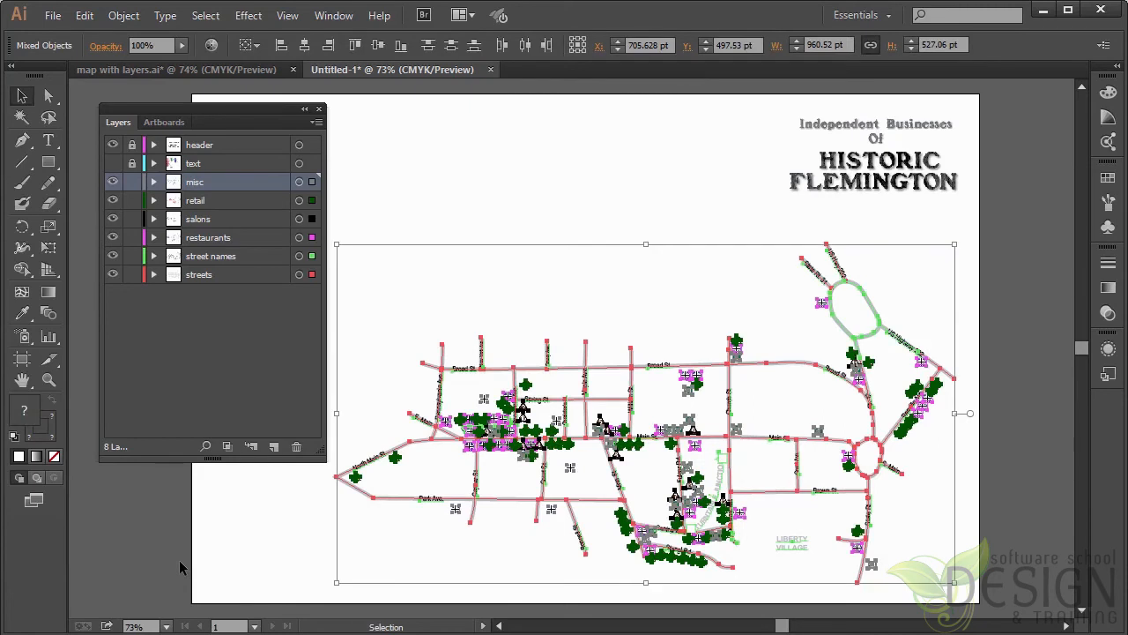
left_click(206, 16)
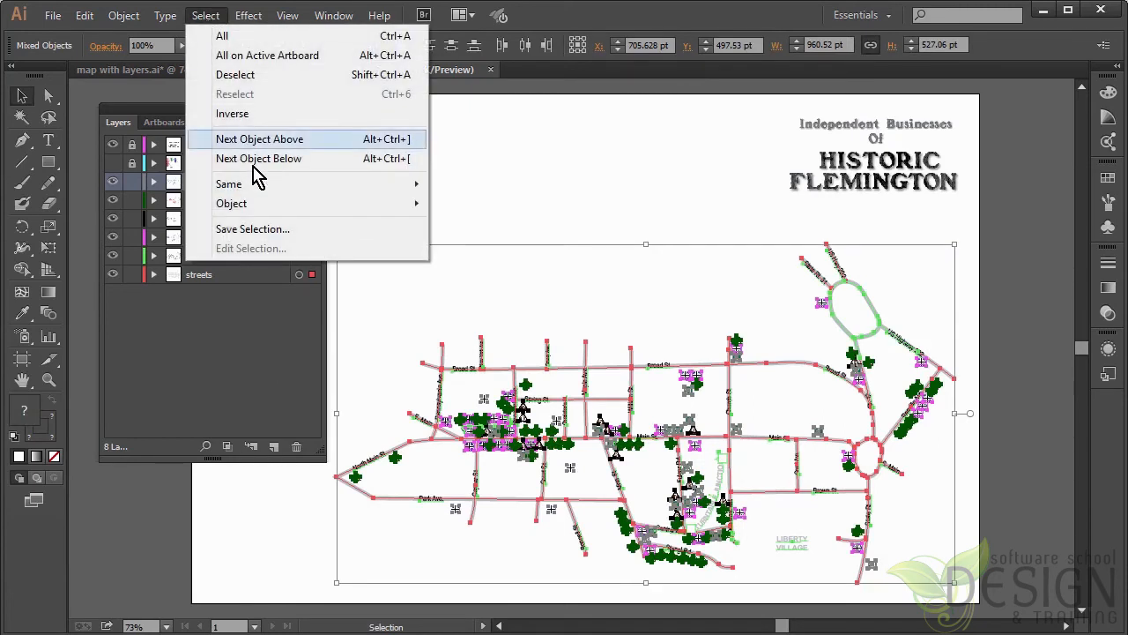
left_click(308, 232)
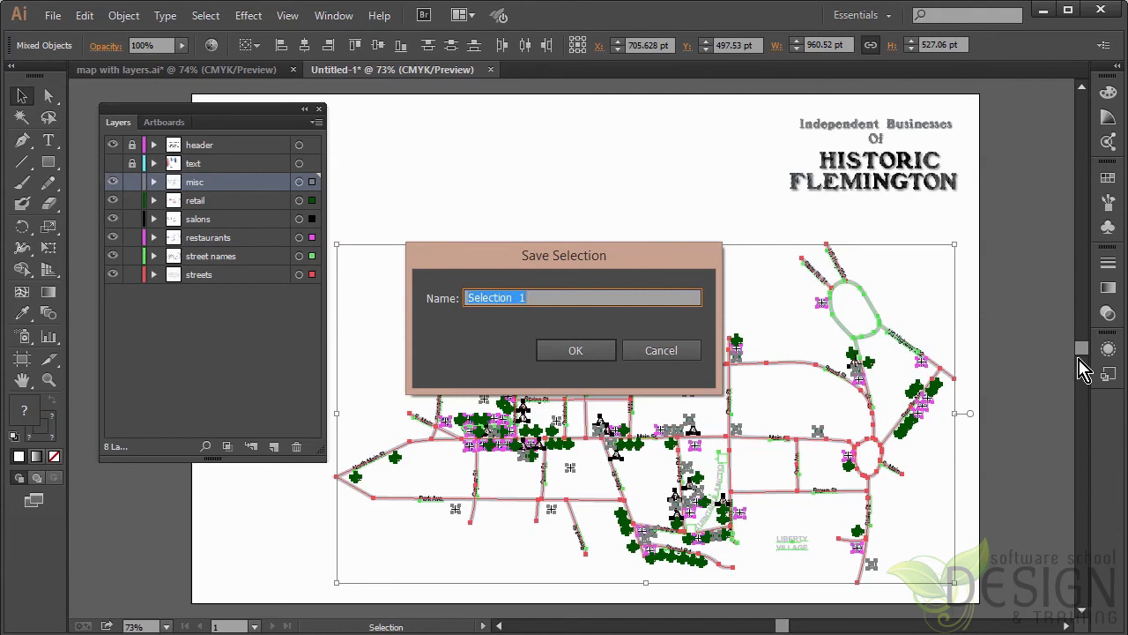
type("map, no text")
left_click(592, 356)
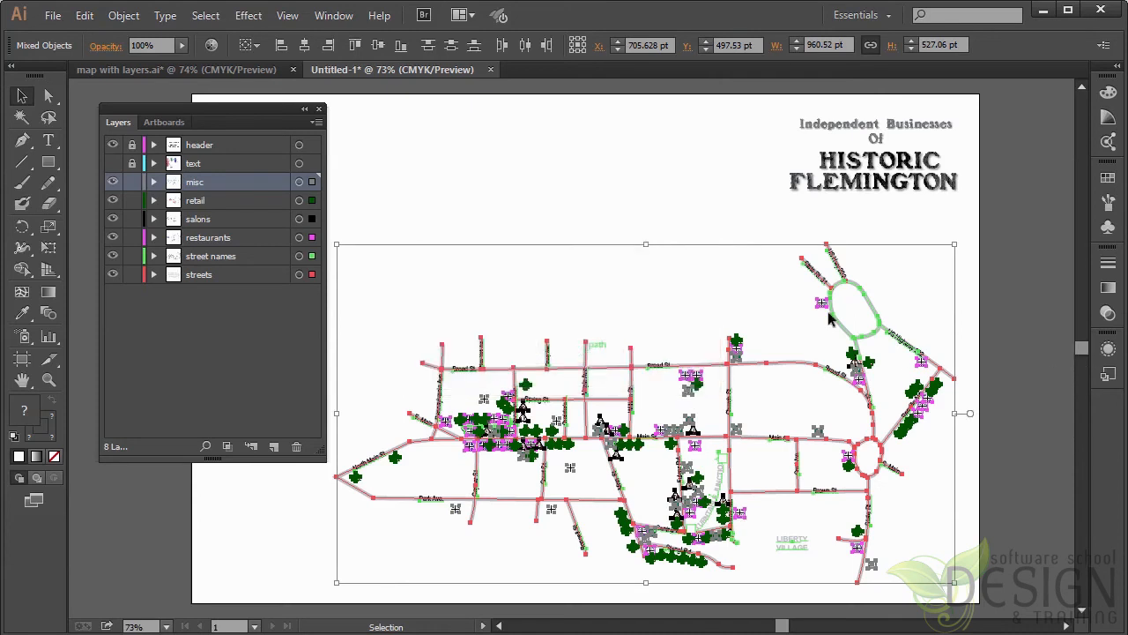
left_click(1000, 283)
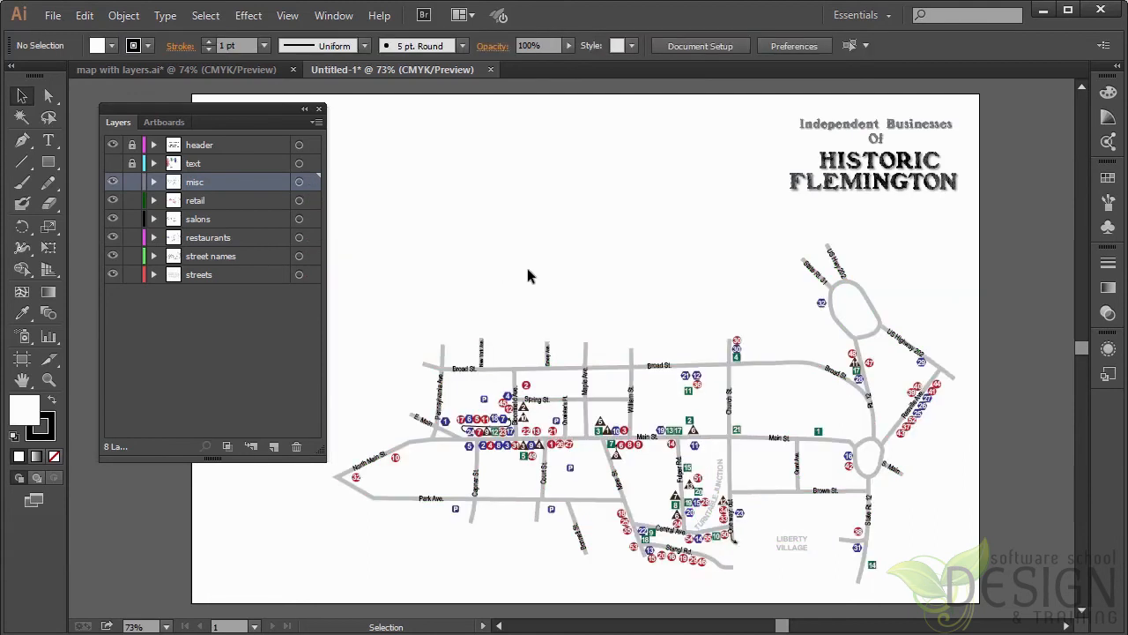
Step: Unlock the header and text layers, show the text layer, and shrink and move the Layers panel clear of the artwork
left_click(133, 144)
left_click(132, 163)
left_click(113, 164)
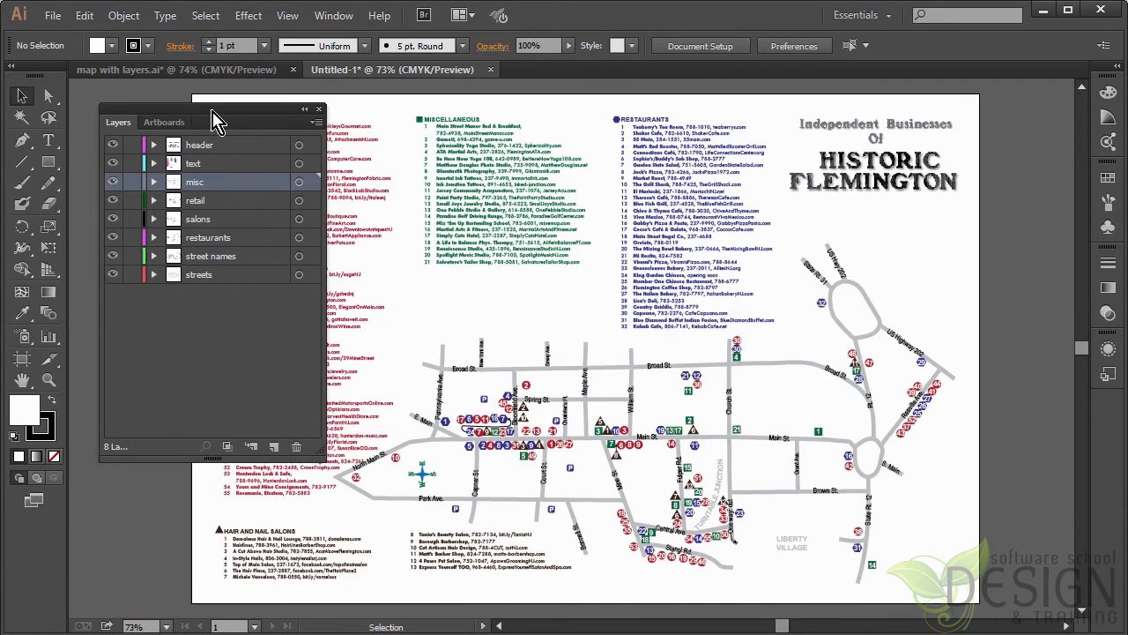
left_click_drag(231, 129, 156, 235)
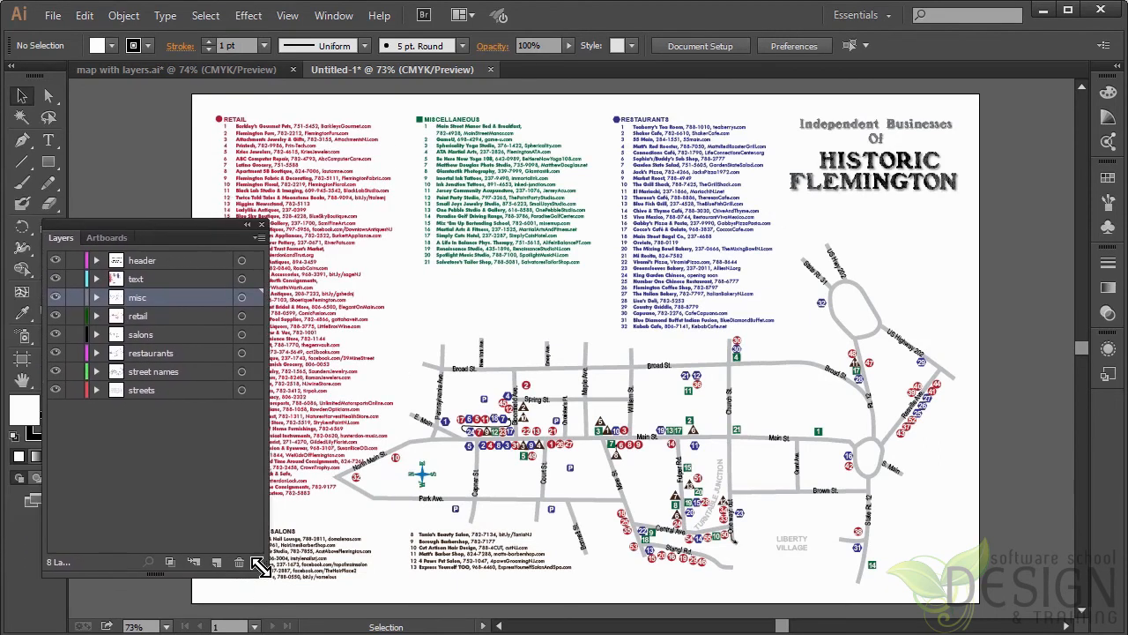
left_click_drag(269, 575, 257, 471)
left_click_drag(181, 237, 139, 259)
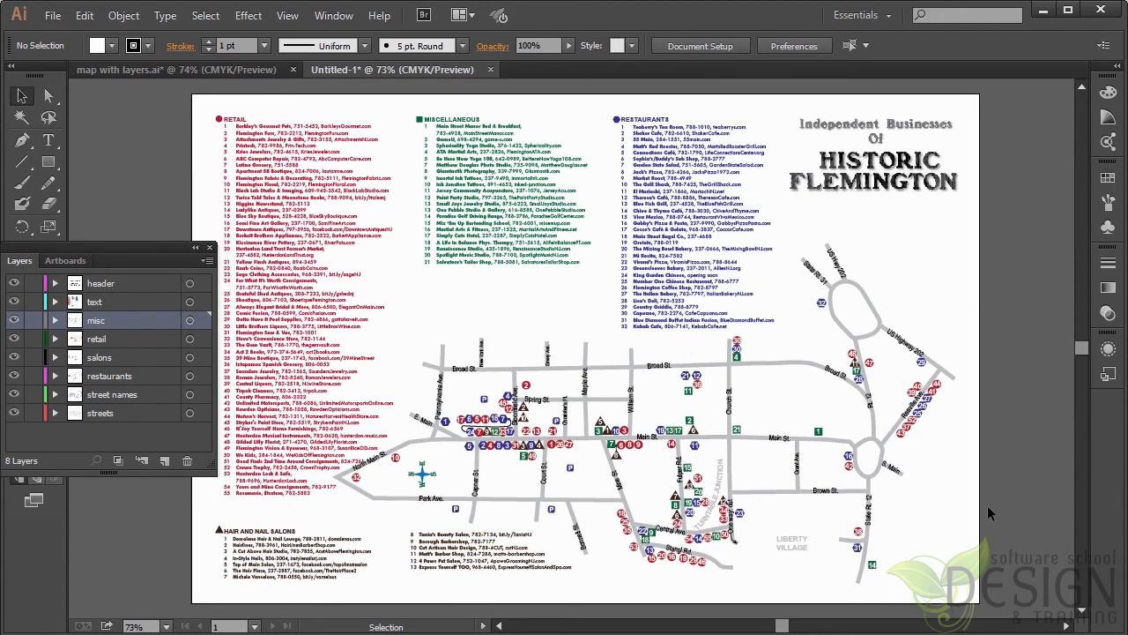
Step: Load the saved selection "map, no text", scale the map down to about 743 pt wide, and move it right, clear of the retail list
left_click(204, 17)
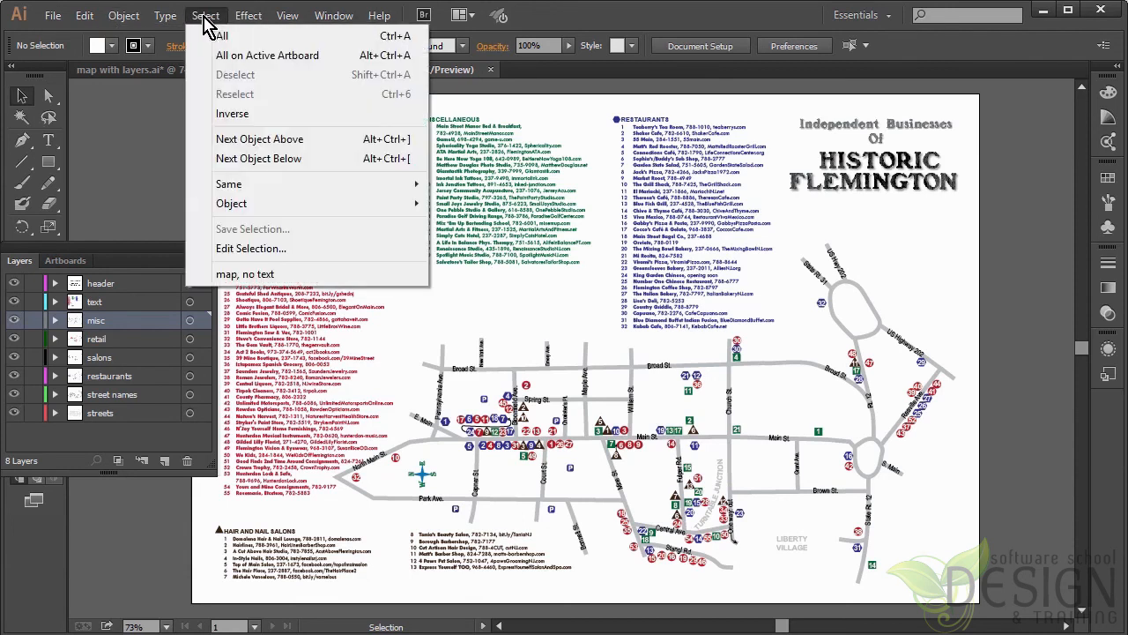
left_click(309, 282)
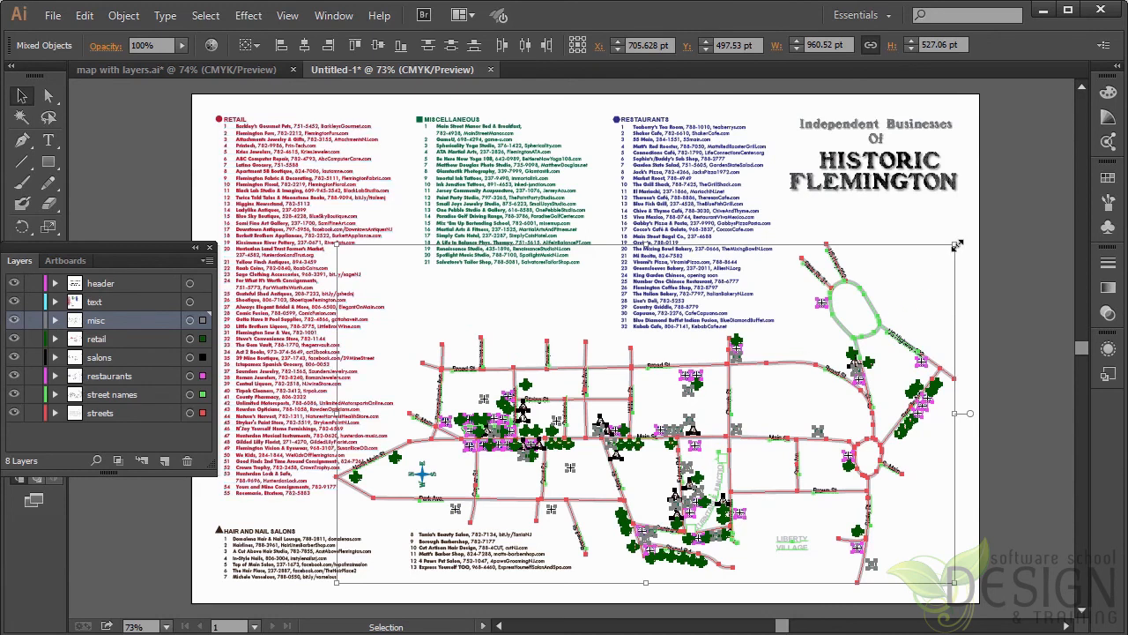
left_click_drag(906, 288, 865, 324)
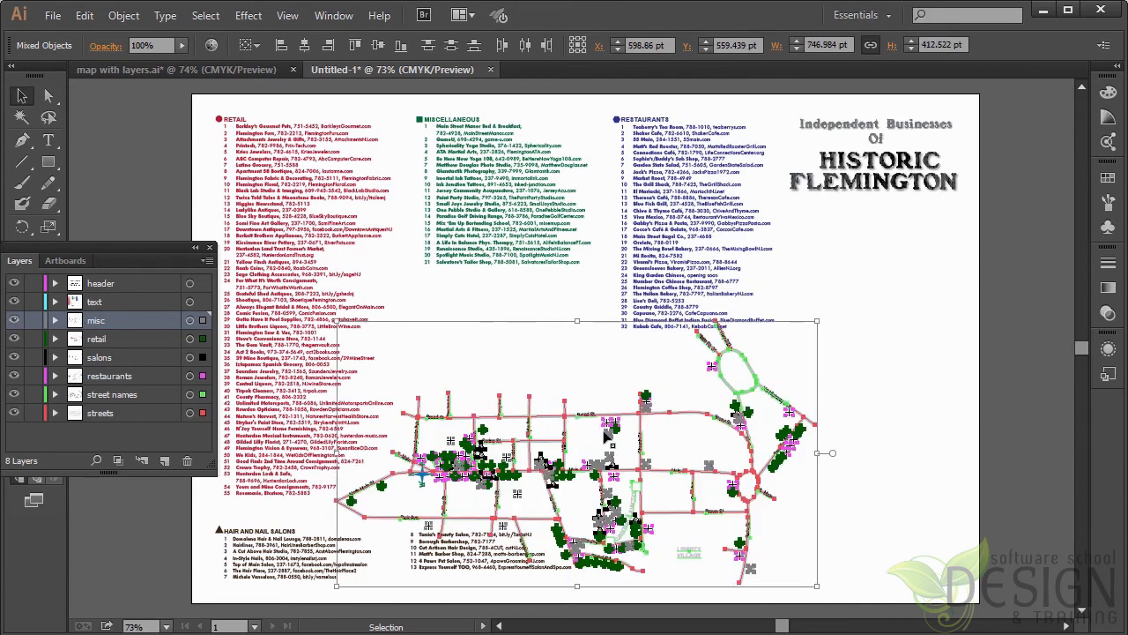
left_click_drag(607, 432, 712, 406)
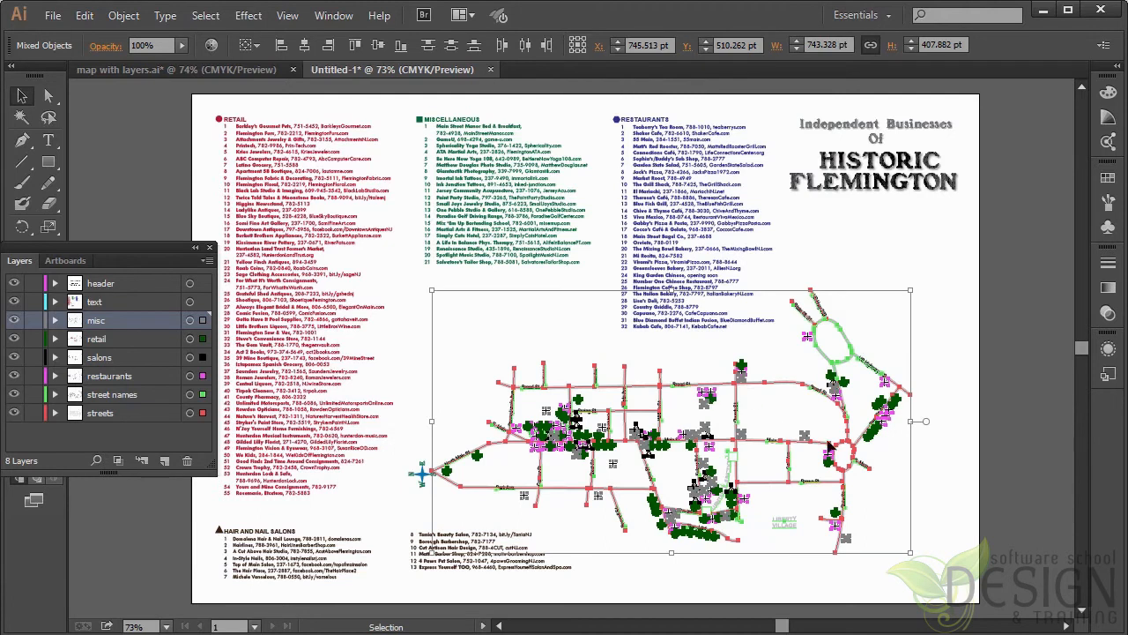
left_click(1029, 492)
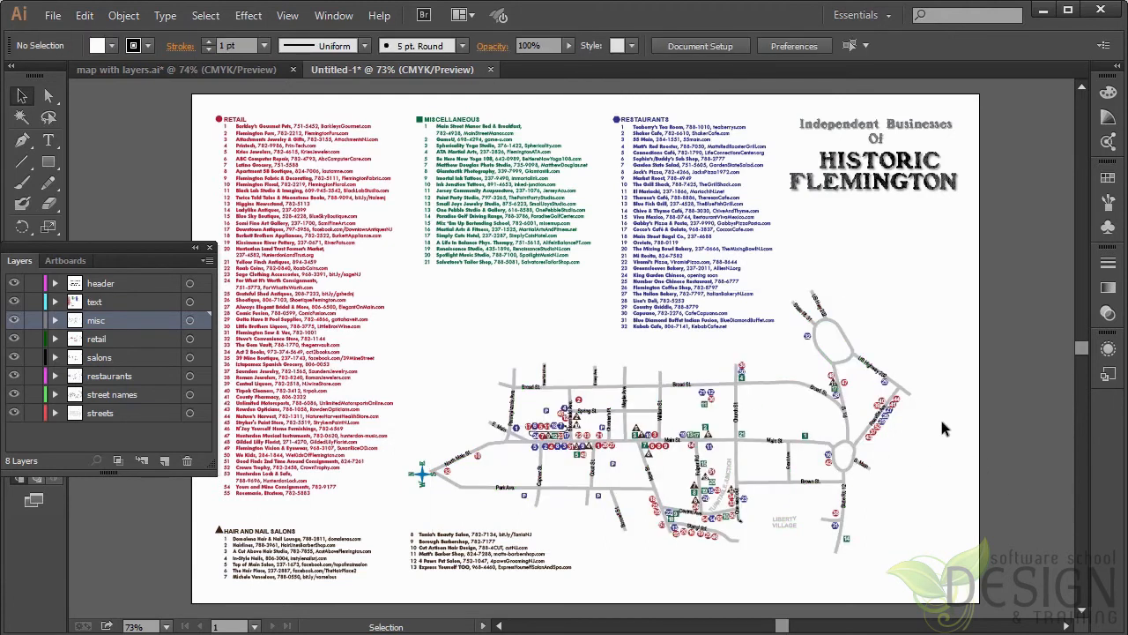
Step: Check that the map is still layered by selecting its right-hand part and toggling the retail layer's visibility
left_click_drag(941, 421, 802, 370)
left_click_drag(937, 346, 862, 432)
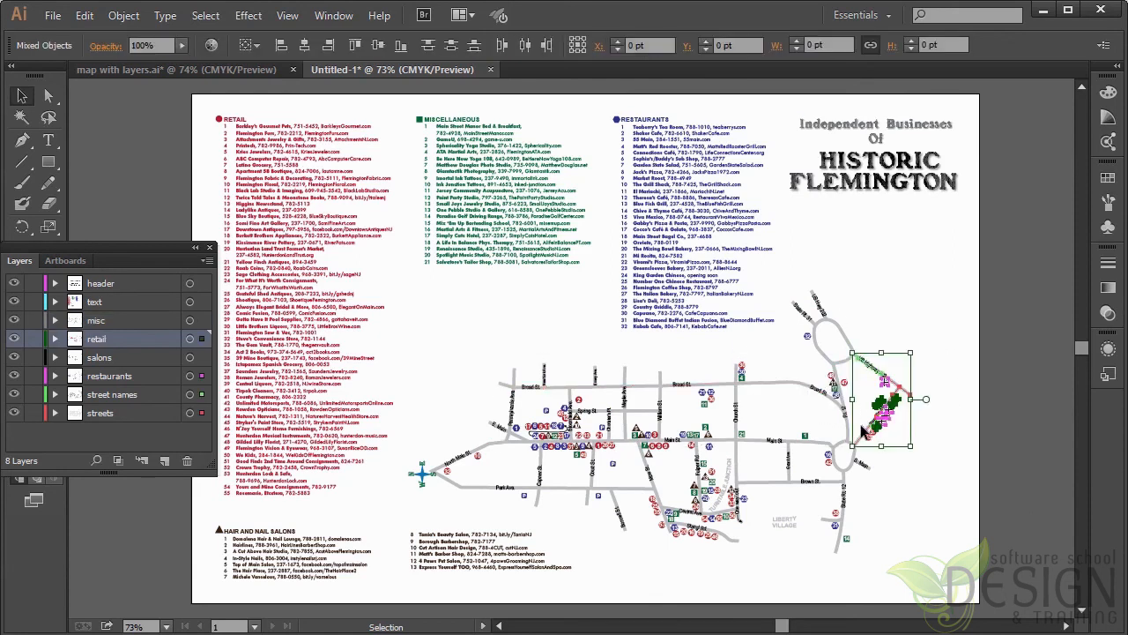
left_click(1003, 489)
left_click(13, 338)
left_click(13, 339)
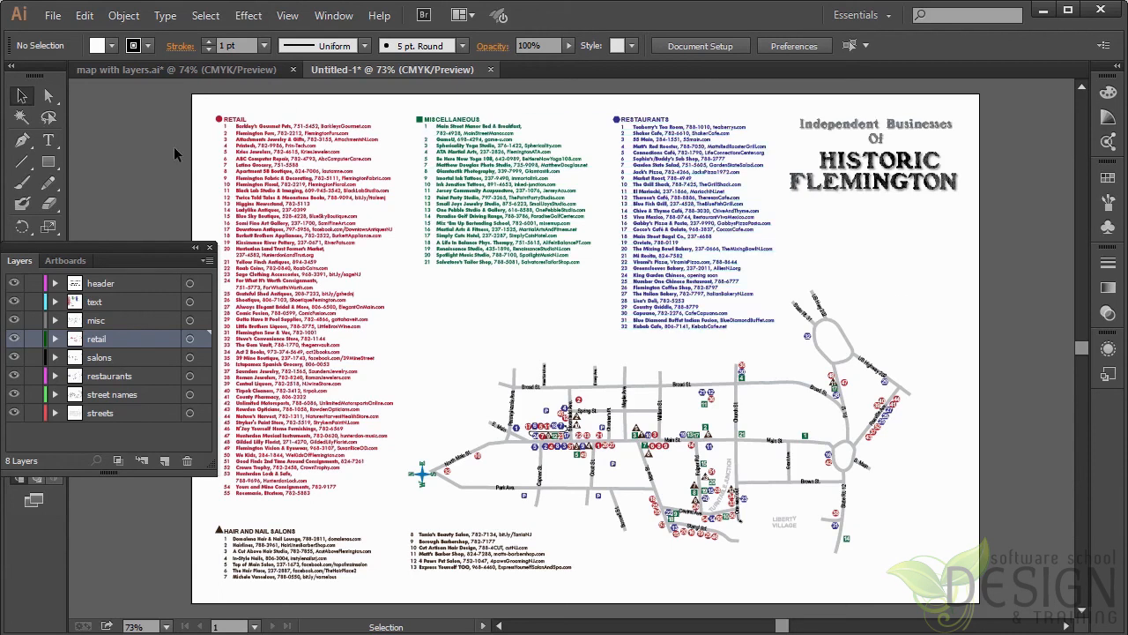
Step: Open the Edit Selection dialog to view the options for "map, no text", and close it without changes
left_click(215, 18)
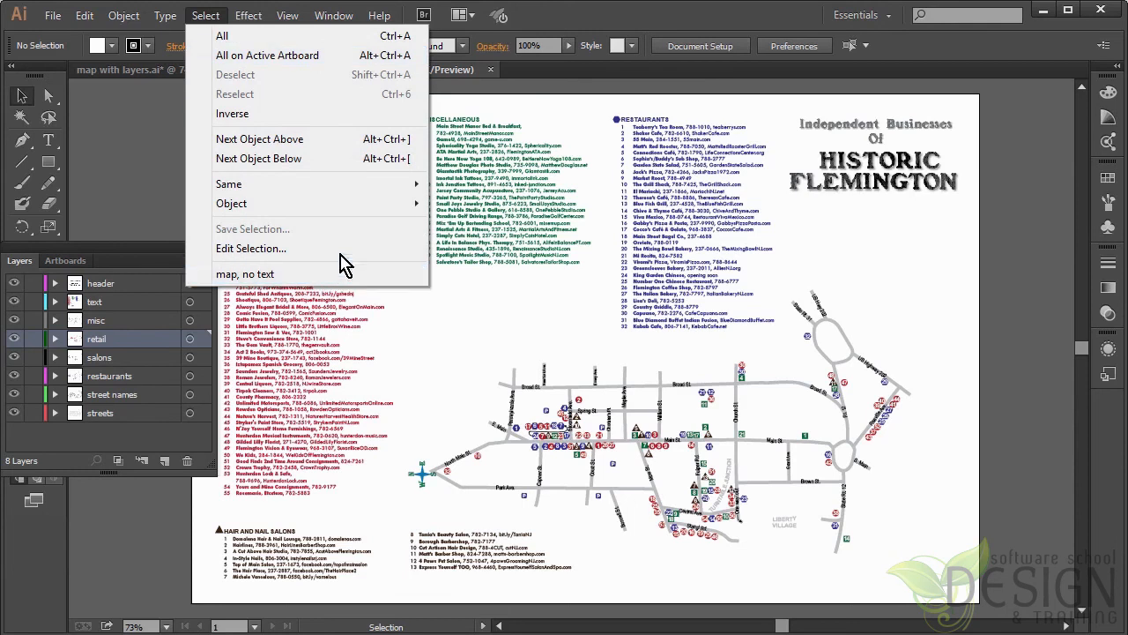
left_click(296, 255)
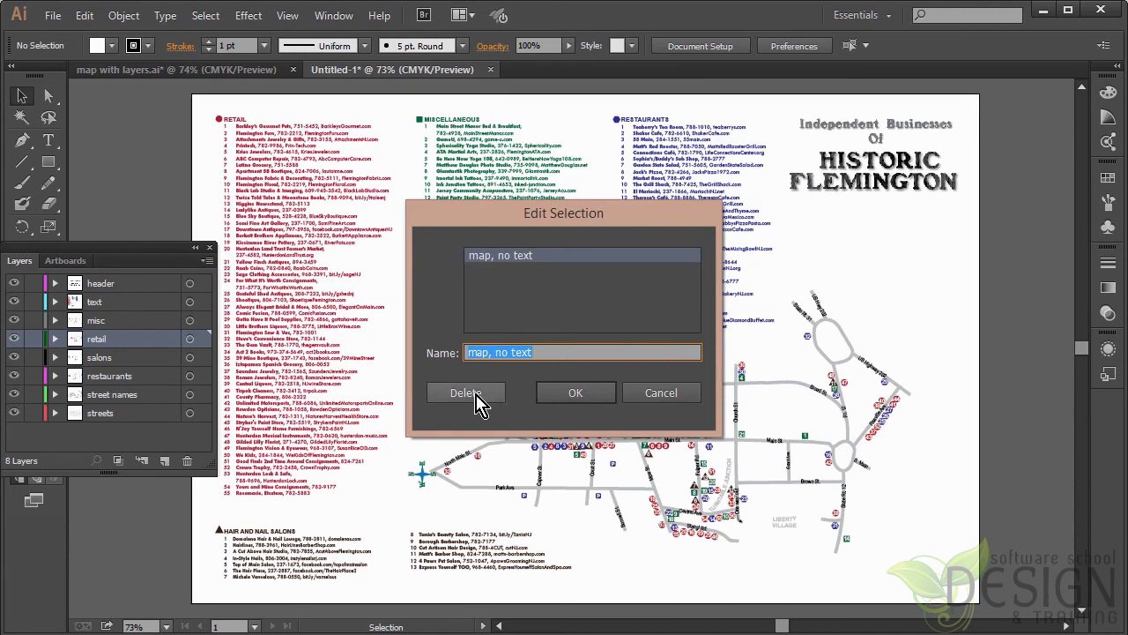
left_click(666, 392)
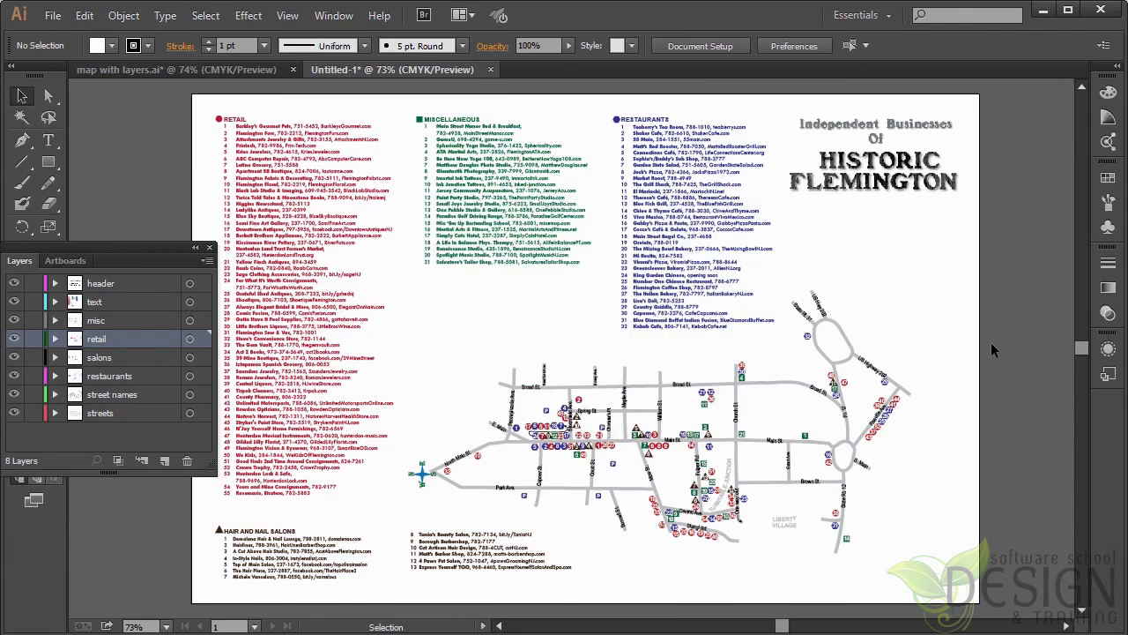